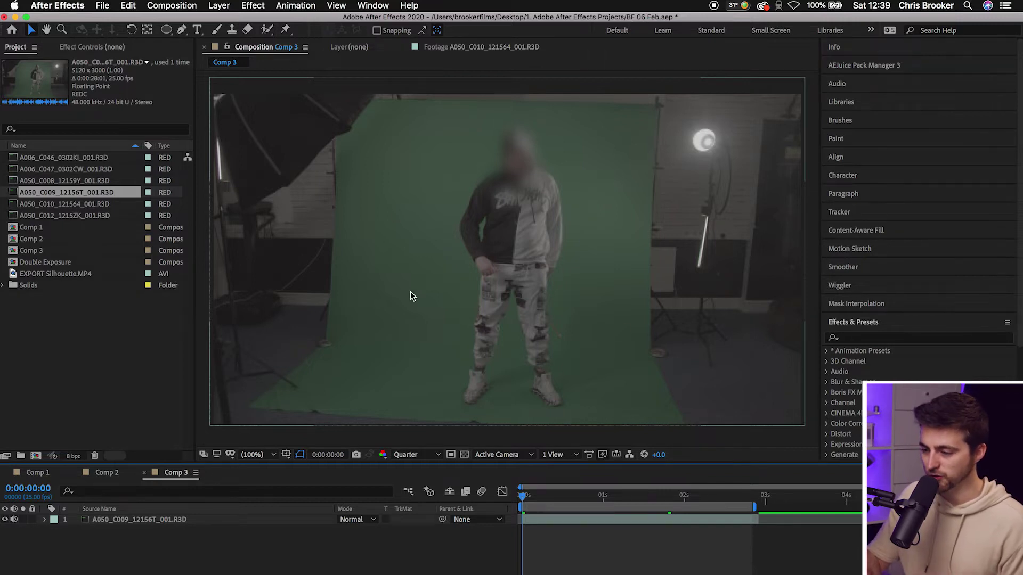
# Apply Keylight to the green-screen clip and sample the green backdrop as its Screen Colour.
pyautogui.click(854, 341)
pyautogui.write('keyli')
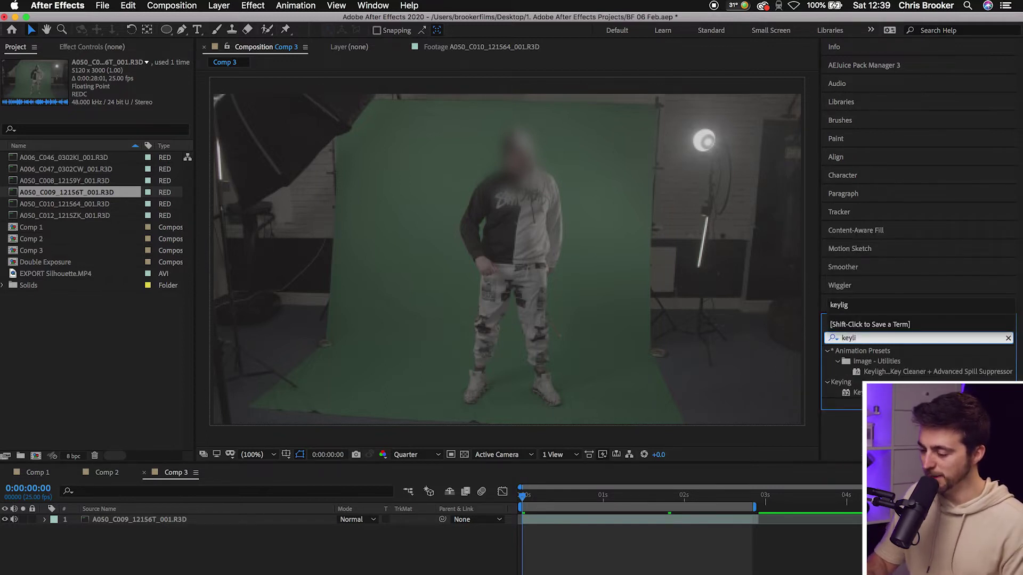
pyautogui.click(855, 393)
pyautogui.moveTo(855, 392); pyautogui.dragTo(479, 247)
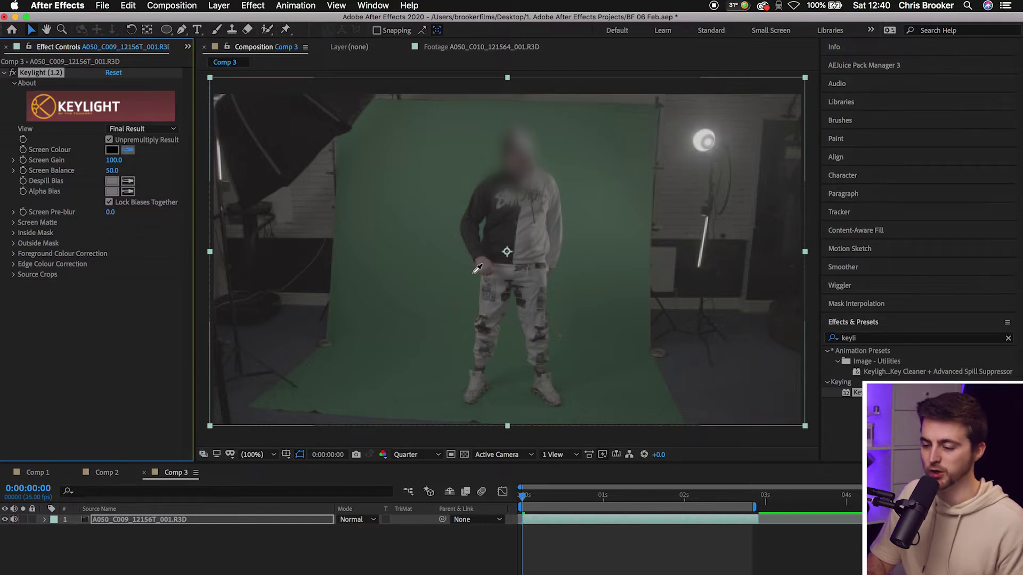
pyautogui.click(473, 273)
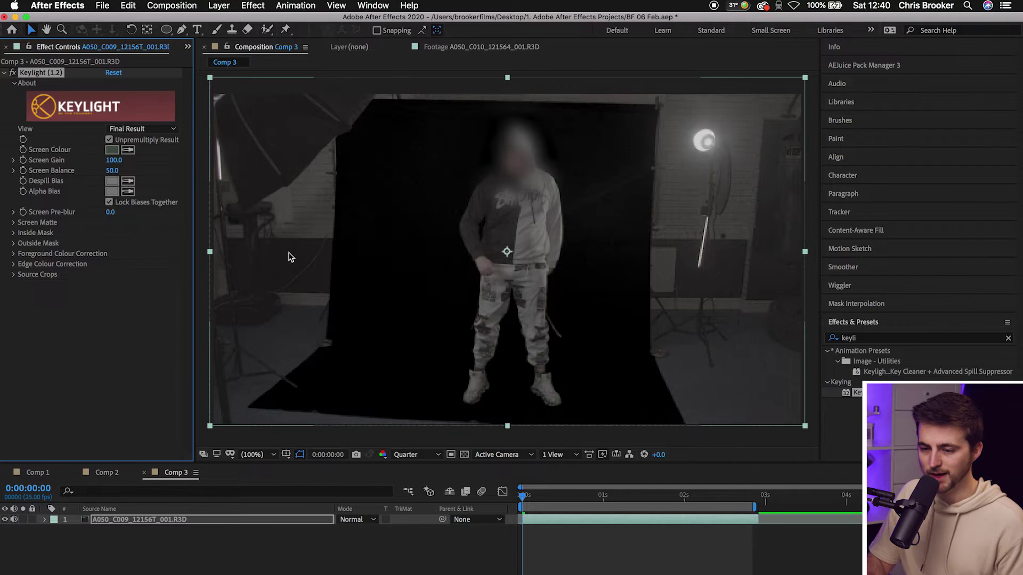
# View Keylight as Status and set Screen Gain 122, Screen Balance 7, Clip Black 12, Clip White 83.
pyautogui.click(133, 130)
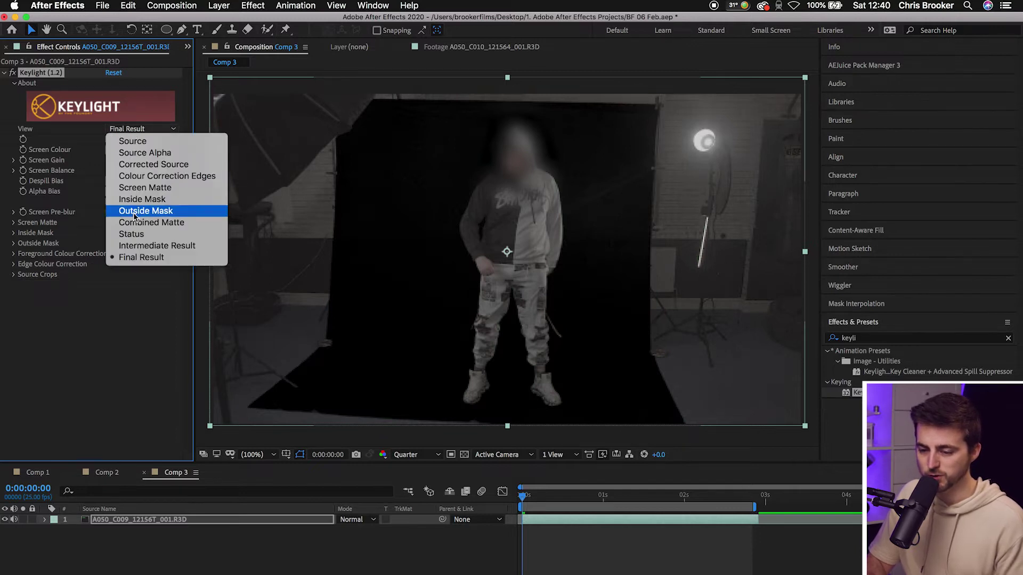
pyautogui.click(131, 235)
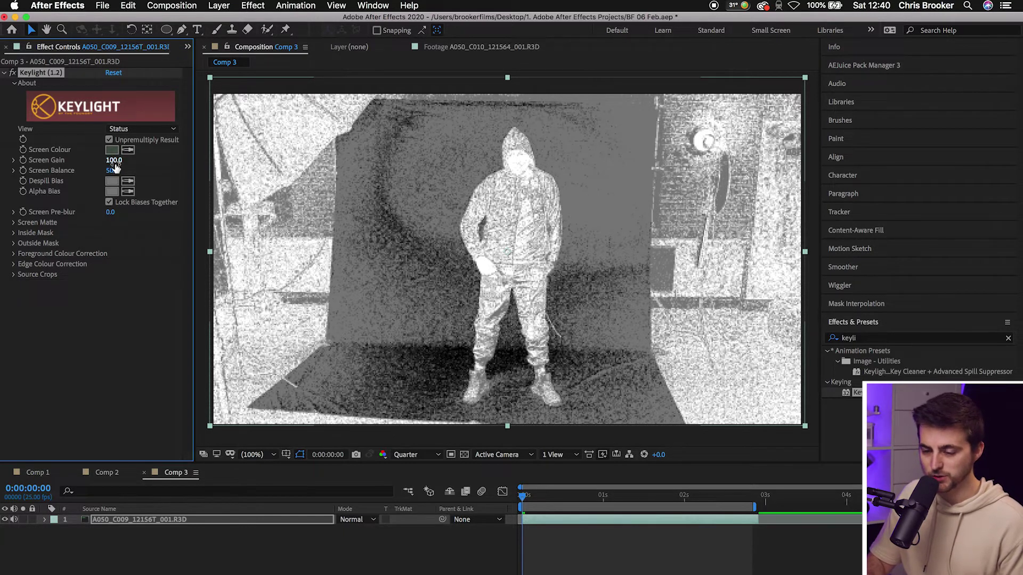
pyautogui.moveTo(114, 160); pyautogui.dragTo(108, 166)
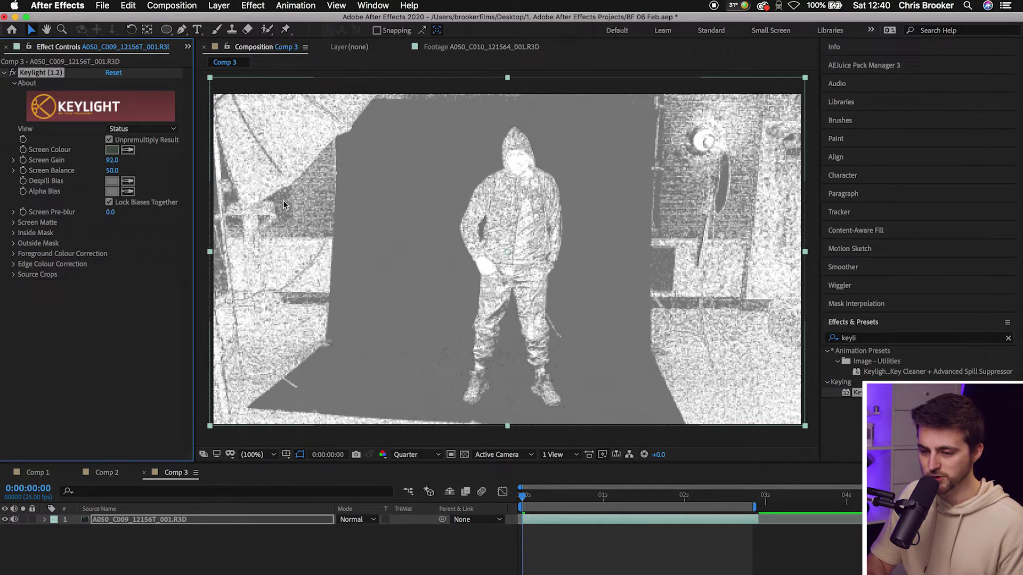
pyautogui.moveTo(113, 160); pyautogui.dragTo(136, 164)
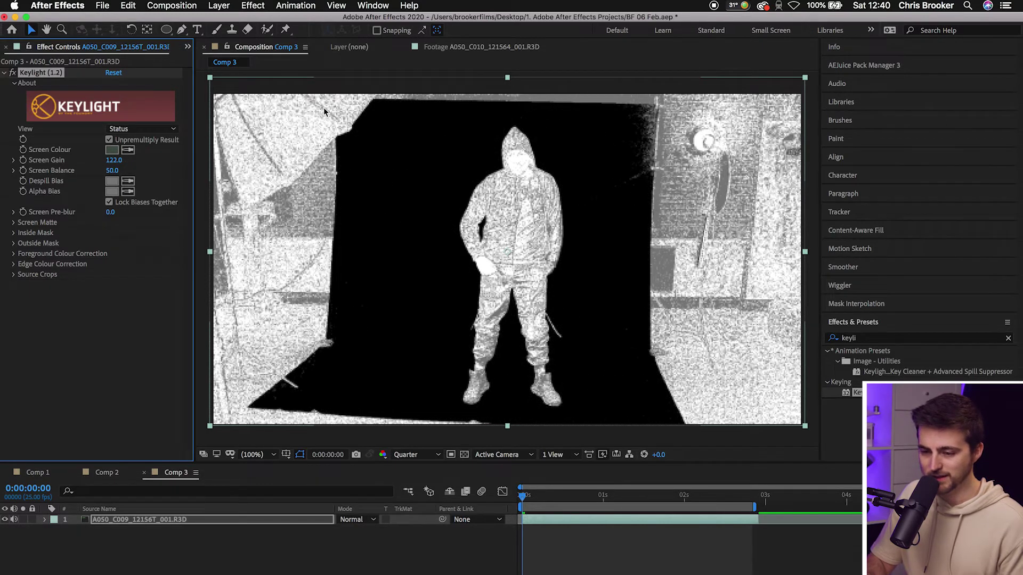
pyautogui.moveTo(111, 171); pyautogui.dragTo(78, 176)
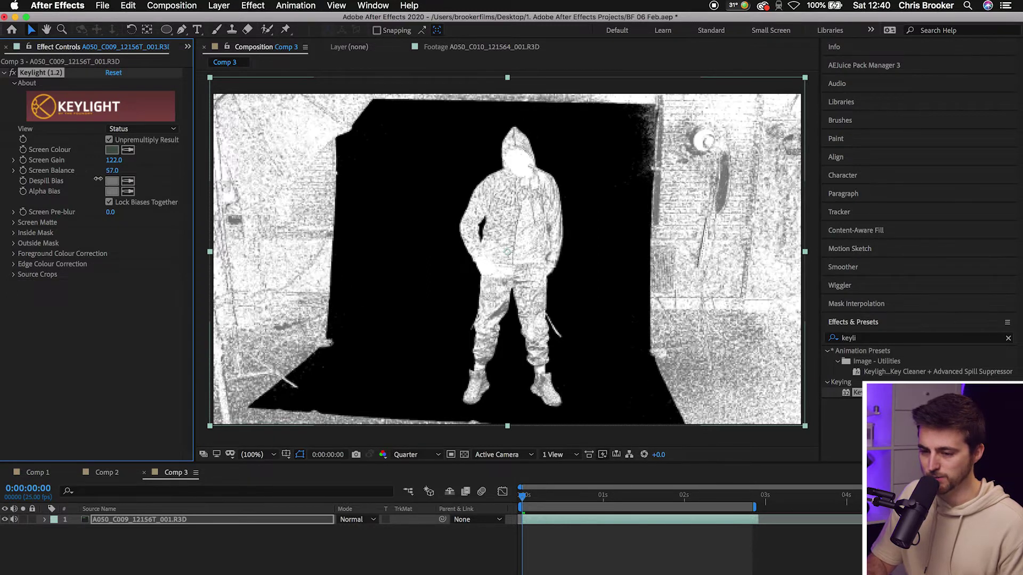
pyautogui.moveTo(109, 244)
pyautogui.mouseDown()
pyautogui.moveTo(116, 232)
pyautogui.moveTo(109, 244)
pyautogui.mouseUp()
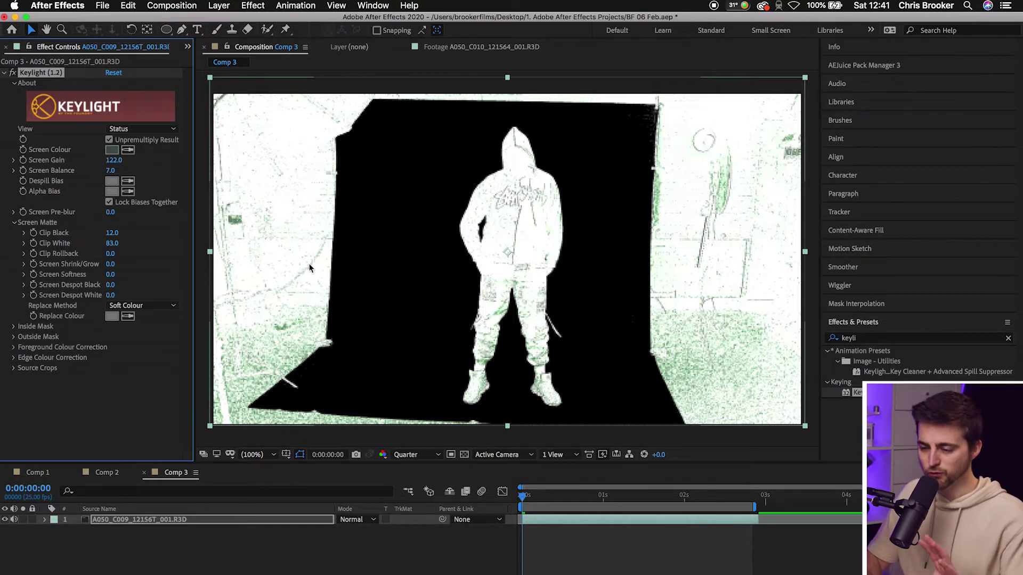
# Return Keylight's View to Final Result and start a Pen mask up the backdrop's left side.
pyautogui.click(160, 127)
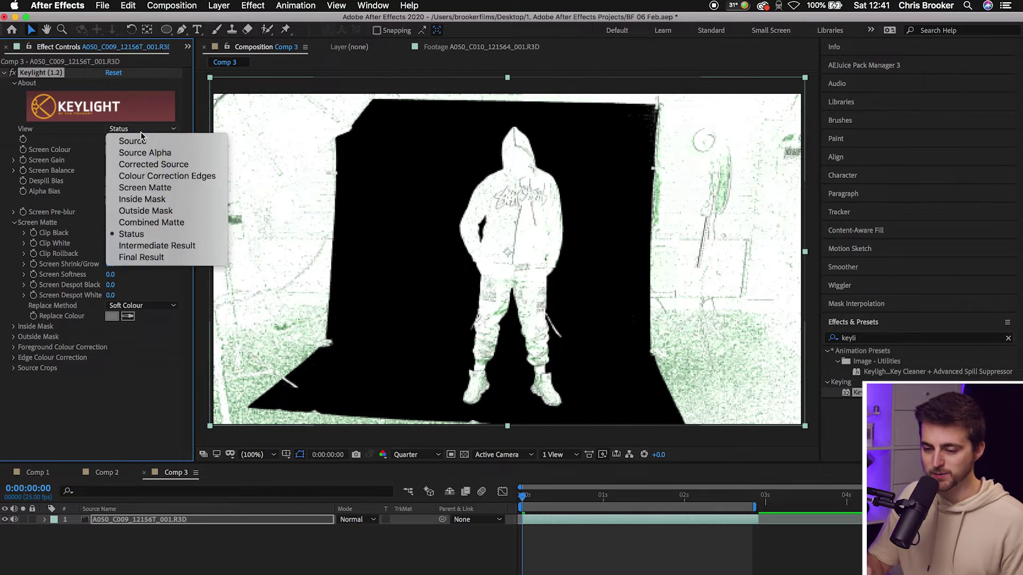
pyautogui.click(142, 258)
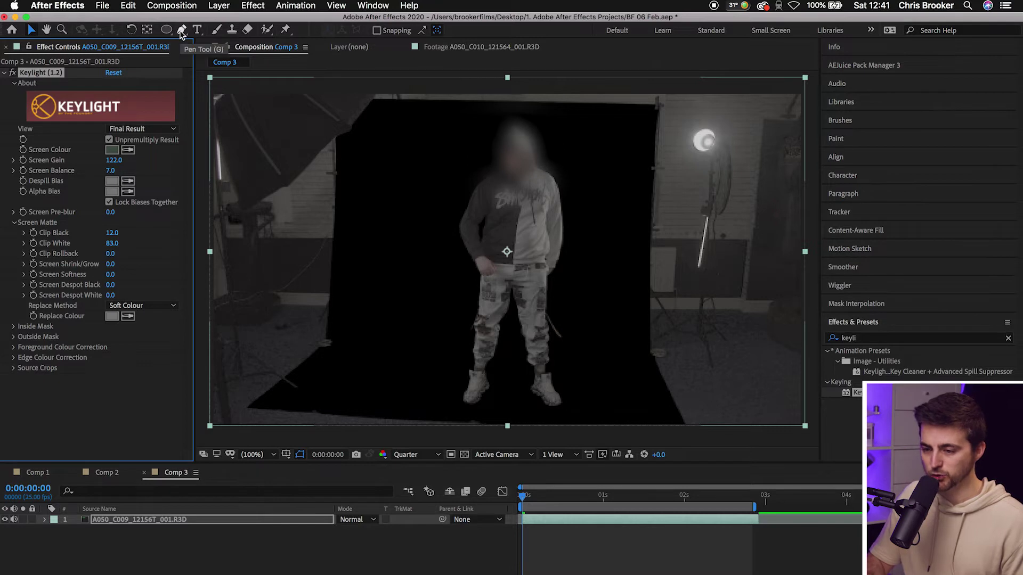
pyautogui.click(181, 31)
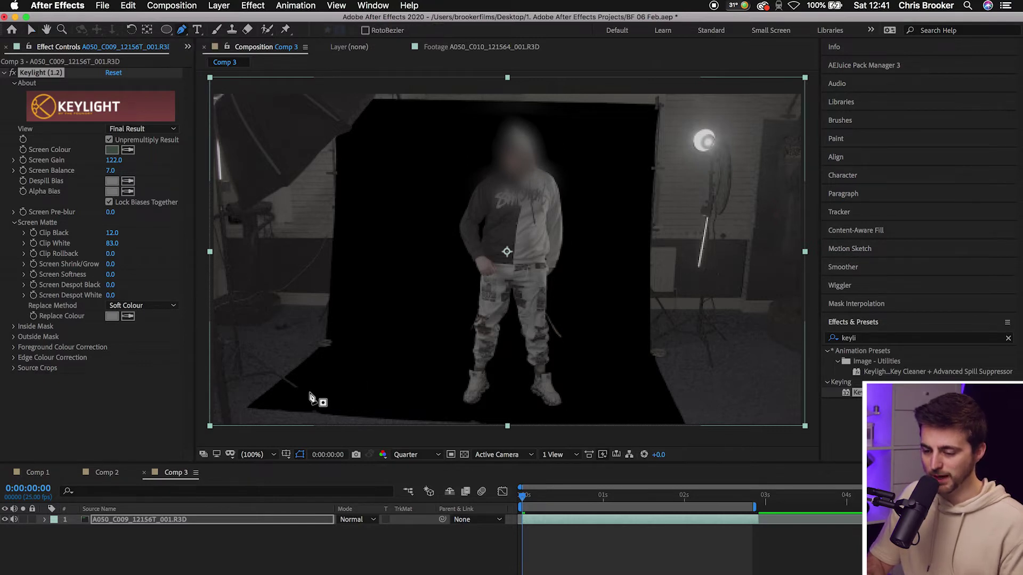
pyautogui.click(315, 388)
pyautogui.click(359, 334)
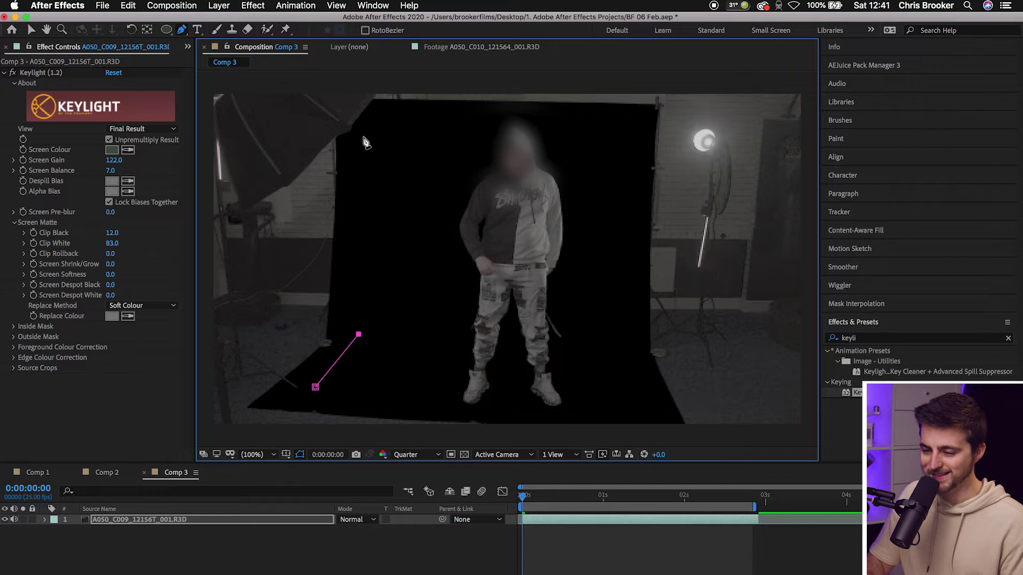
pyautogui.click(361, 141)
pyautogui.click(383, 114)
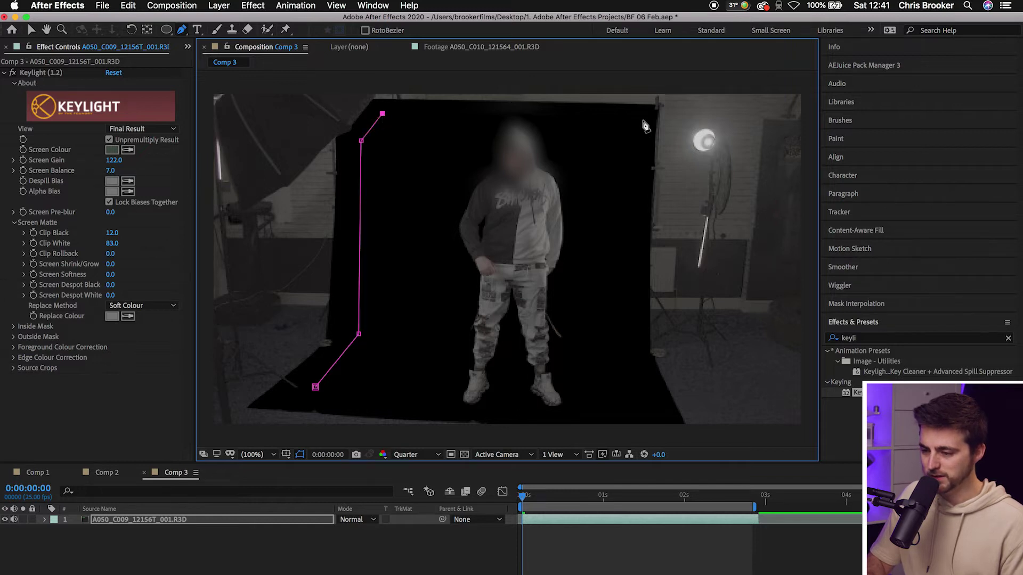
# Finish the closed mask around the backdrop's right and bottom edges and enable the transparency grid.
pyautogui.click(640, 116)
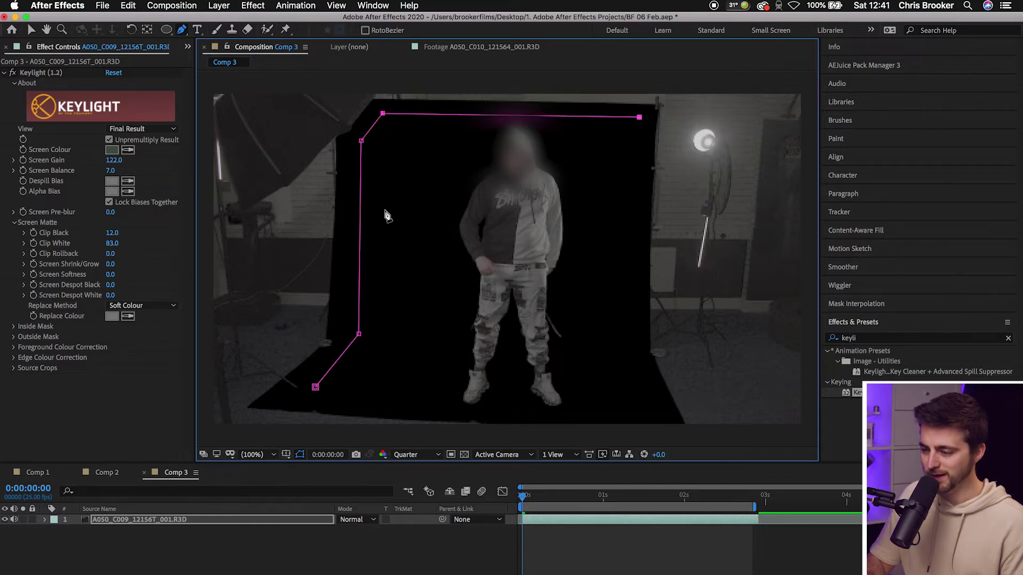
pyautogui.click(628, 325)
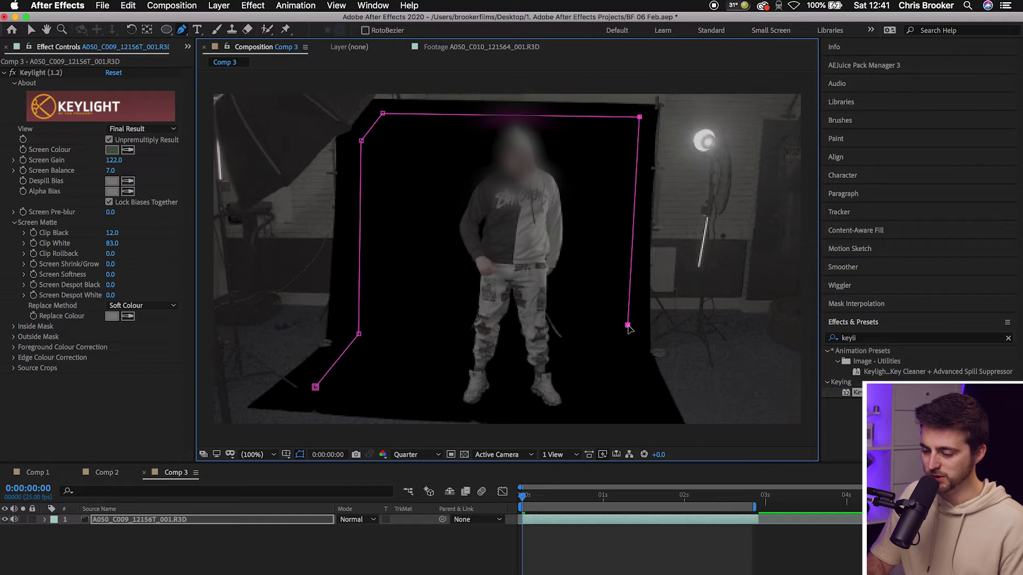
pyautogui.click(667, 419)
pyautogui.click(518, 421)
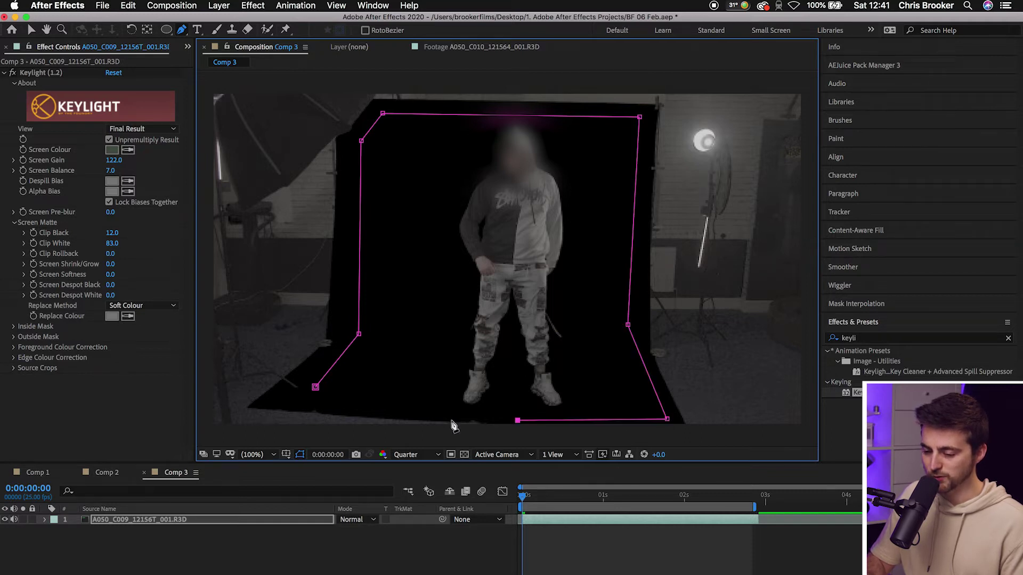
pyautogui.click(408, 412)
pyautogui.click(315, 388)
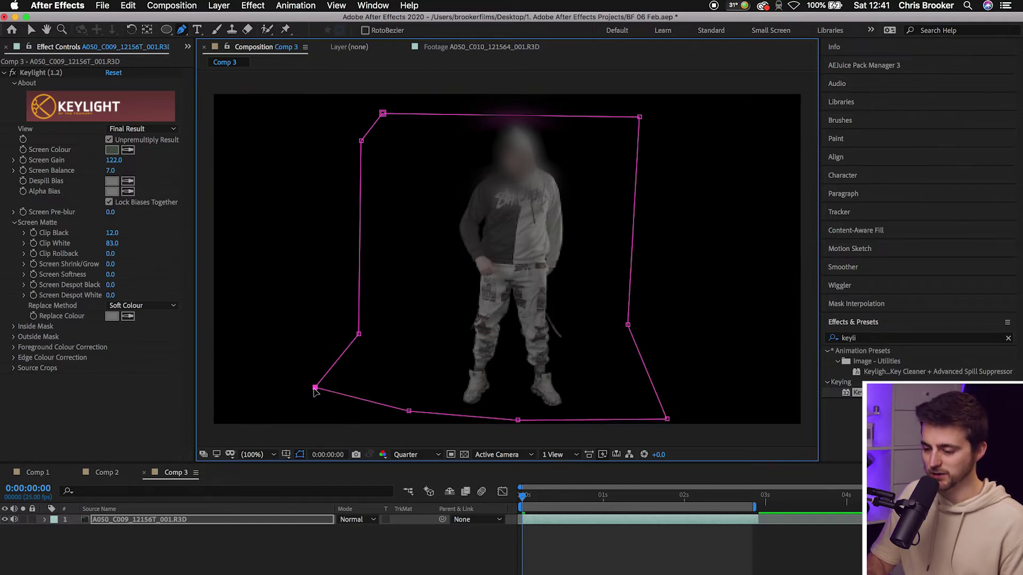
pyautogui.click(419, 539)
pyautogui.click(464, 454)
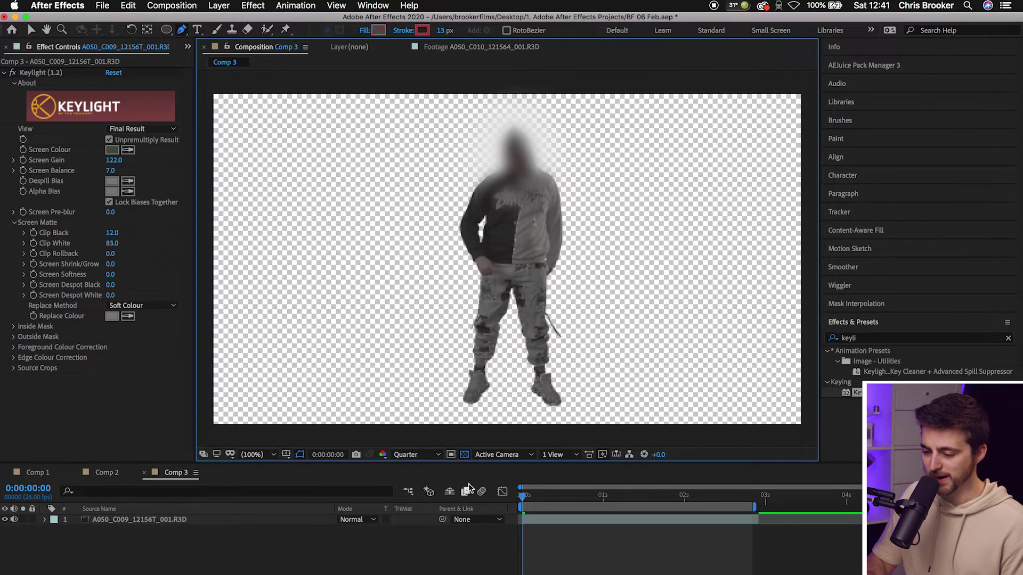
# Set preview resolution to Full and zoom in on the leg and shoe edges against the checkerboard.
pyautogui.click(464, 455)
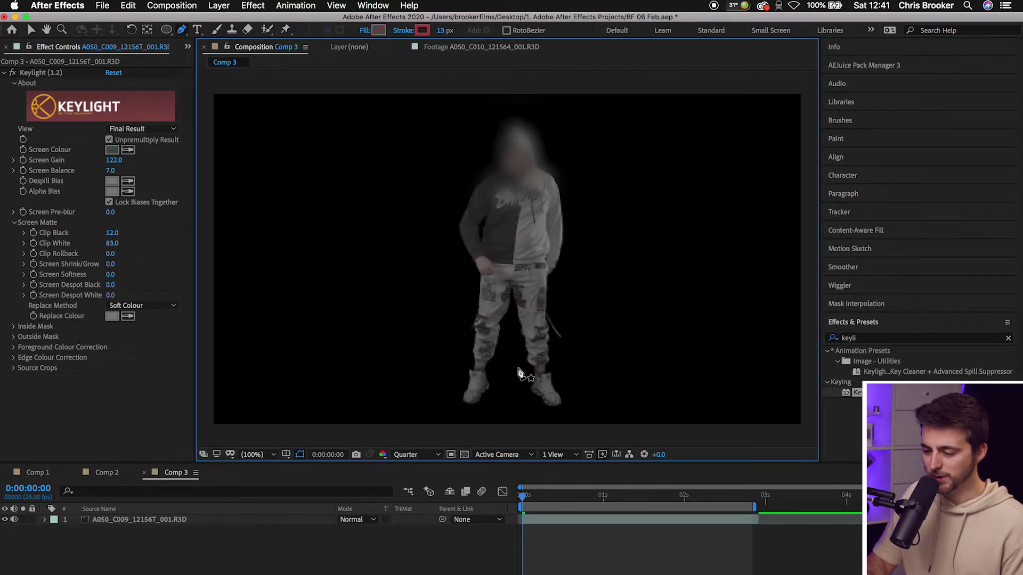
pyautogui.click(465, 455)
pyautogui.scroll(6, 538, 397)
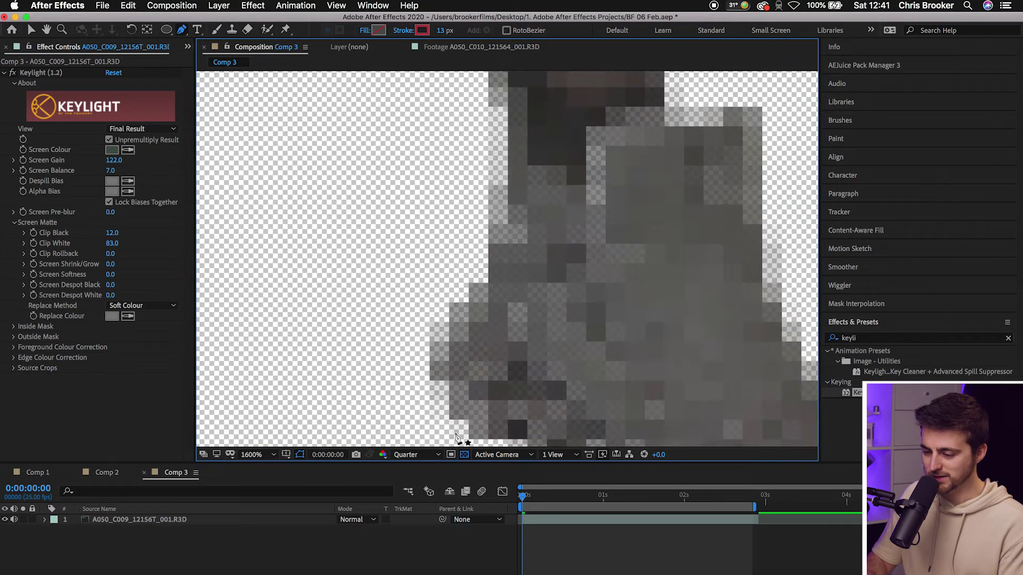
pyautogui.click(419, 456)
pyautogui.click(404, 485)
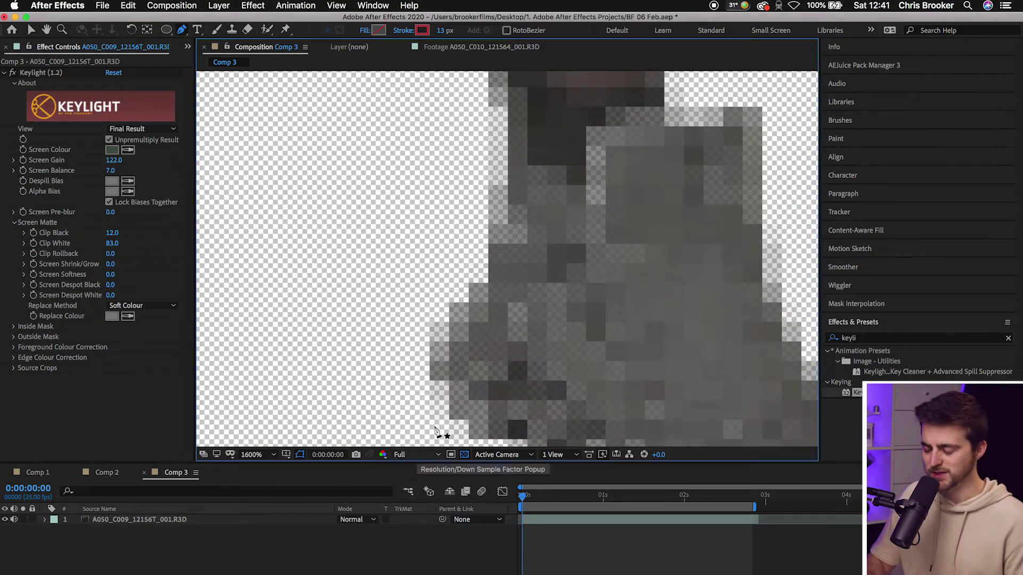
pyautogui.scroll(-1, 467, 298)
pyautogui.moveTo(466, 299); pyautogui.dragTo(355, 165)
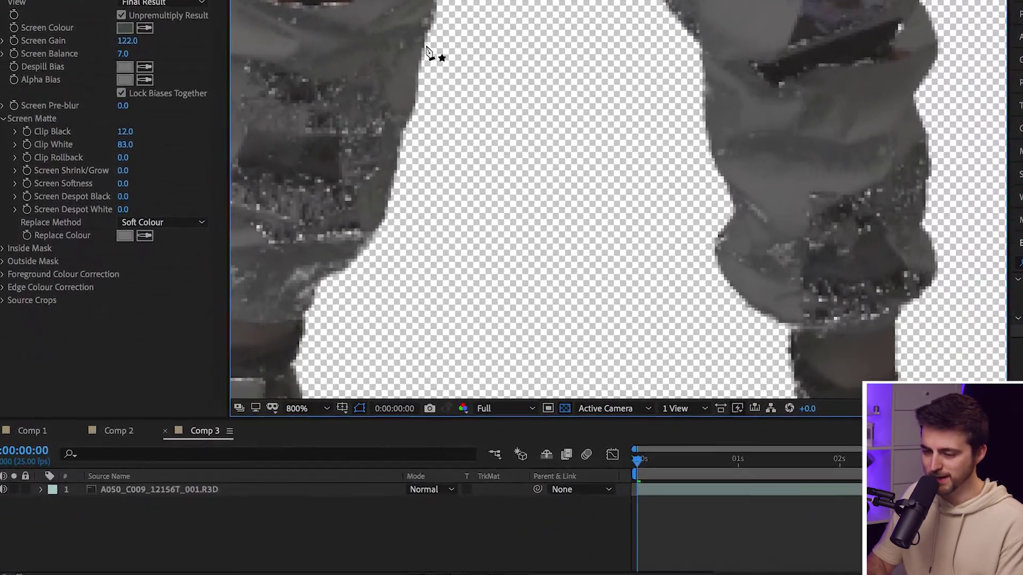
pyautogui.hscroll(-5, 426, 51)
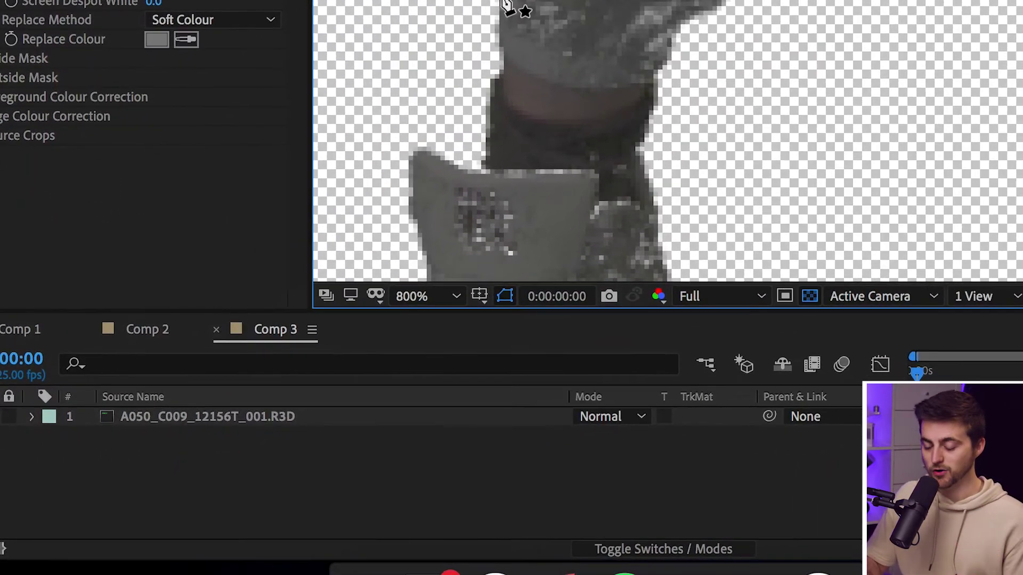
# Duplicate the clip, set the lower copy's TrkMat to Alpha Matte and delete its Keylight.
pyautogui.click(234, 424)
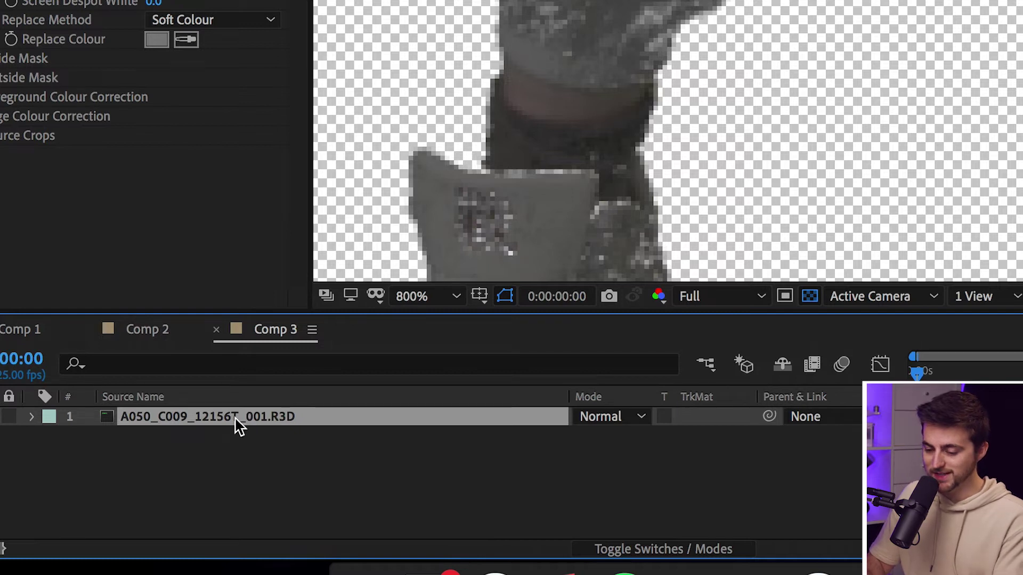
pyautogui.hotkey('ctrl', 'd')
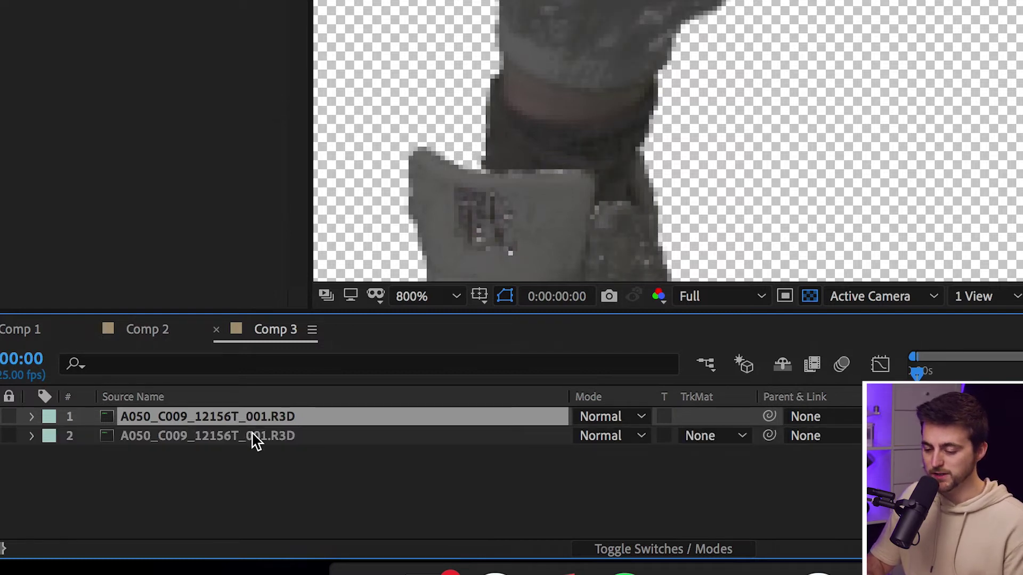
pyautogui.click(253, 437)
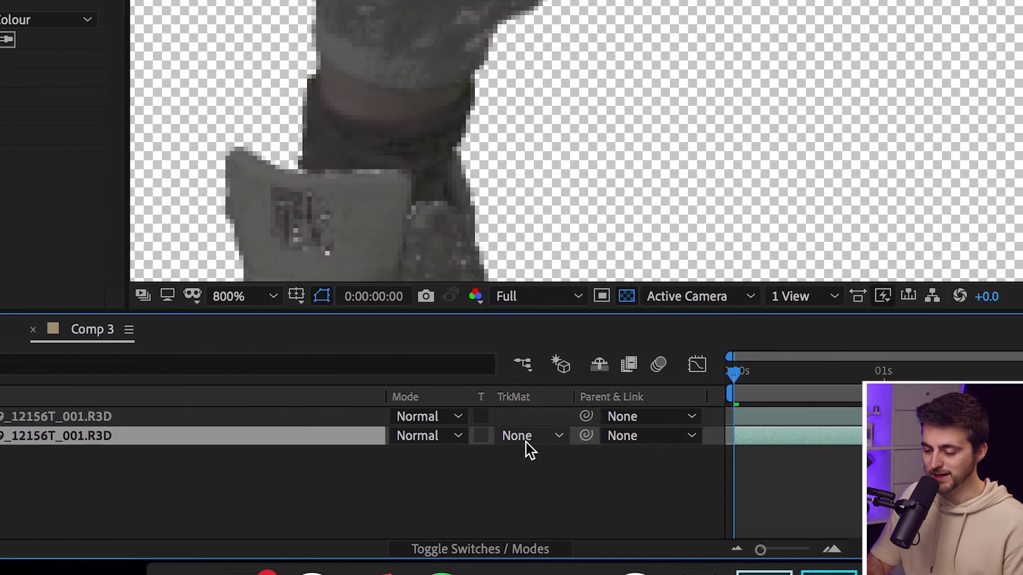
pyautogui.click(655, 435)
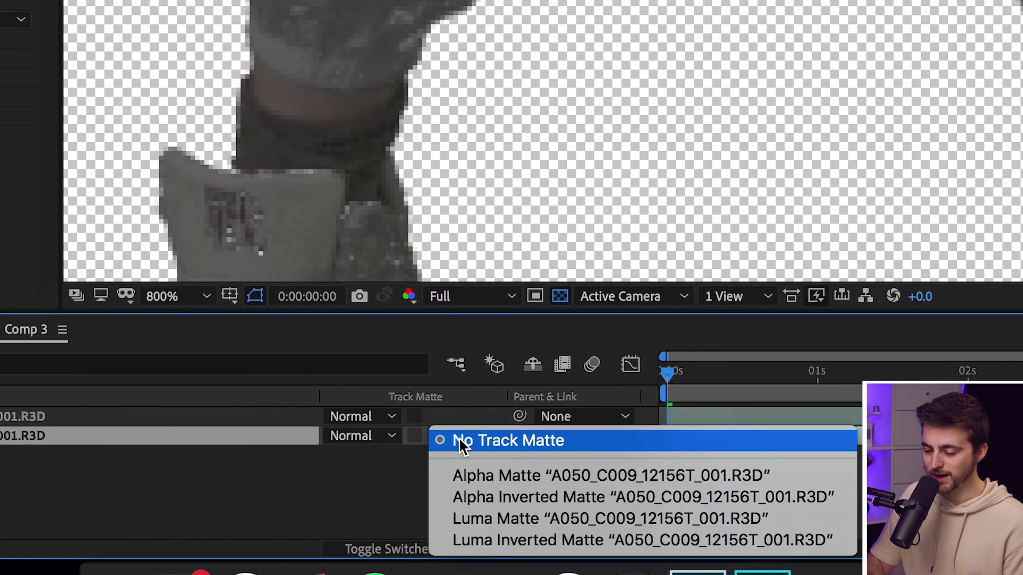
pyautogui.click(432, 477)
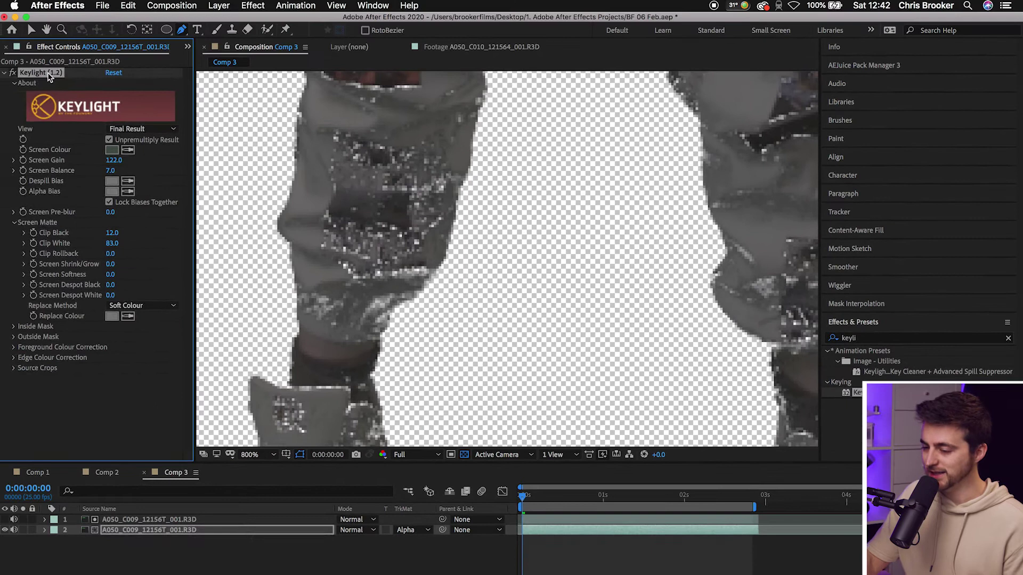
pyautogui.press('Delete')
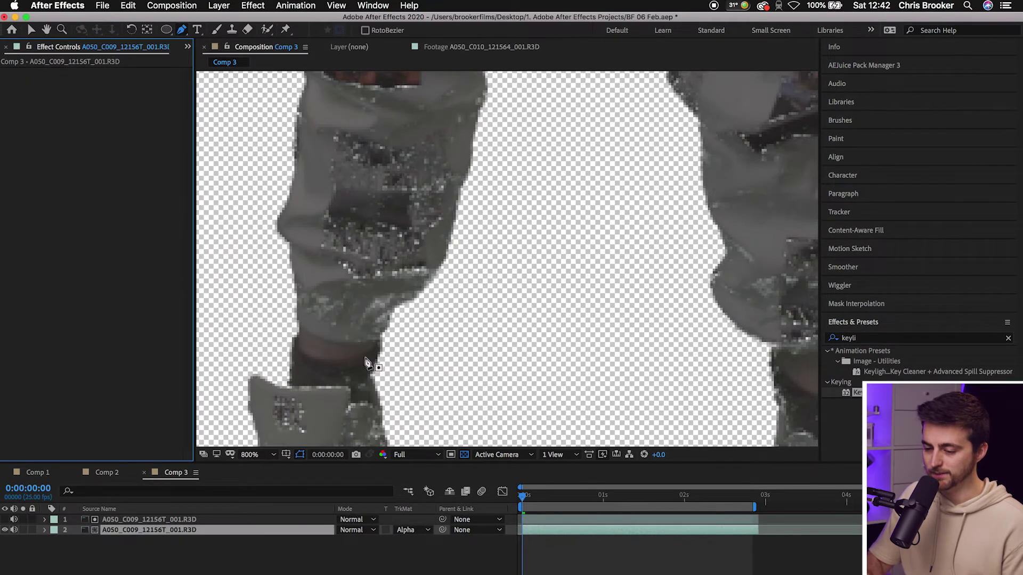
# Set the viewer magnification to Fit up to 100% and select both clip layers.
pyautogui.click(251, 446)
pyautogui.click(256, 456)
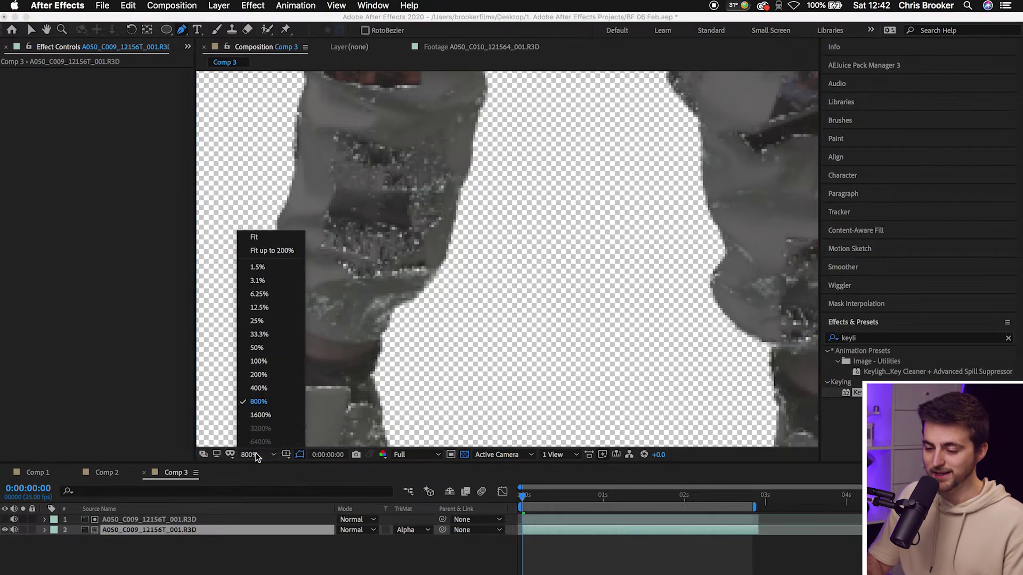
pyautogui.click(257, 249)
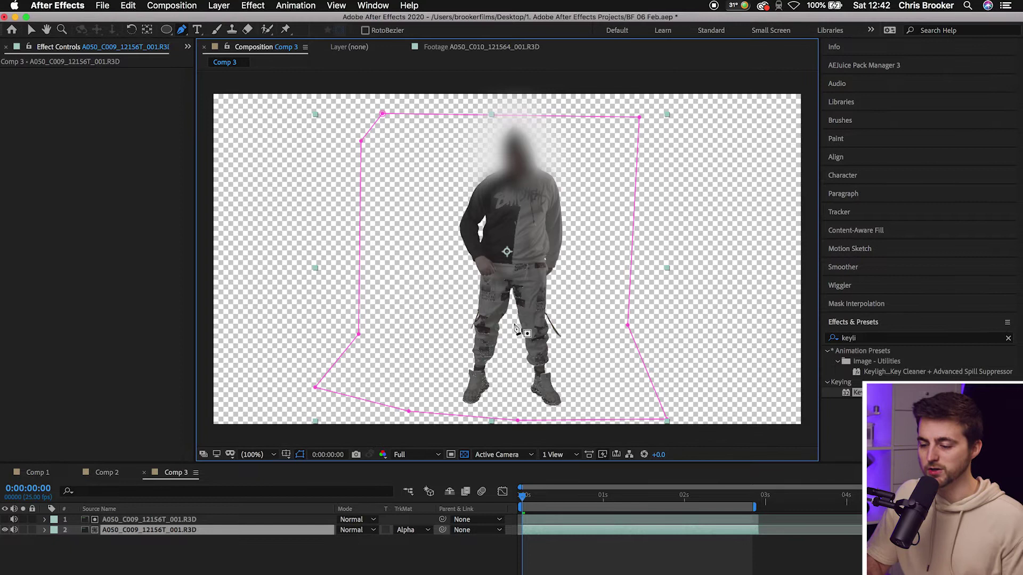
pyautogui.moveTo(217, 560)
pyautogui.mouseDown()
pyautogui.moveTo(178, 543)
pyautogui.moveTo(159, 517)
pyautogui.mouseUp()
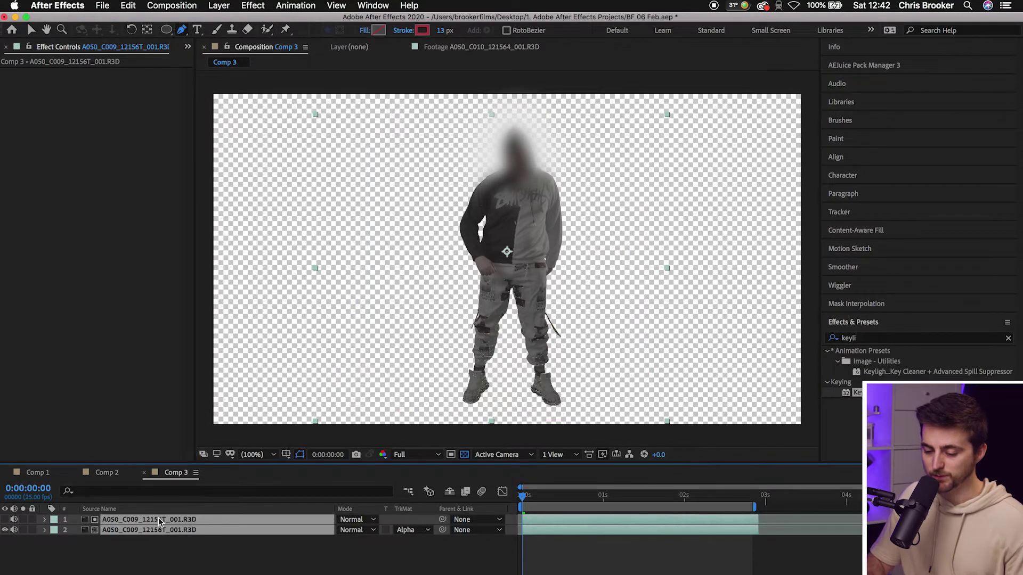
pyautogui.rightClick(158, 518)
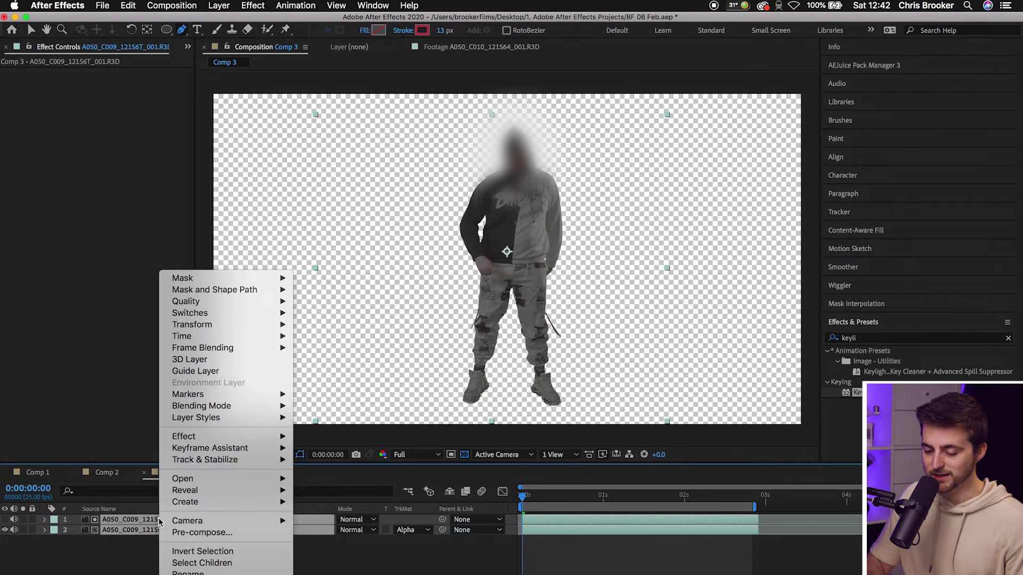
# Pre-compose both layers into a comp named 'Silhouette', moving all attributes into it.
pyautogui.click(194, 532)
pyautogui.write('Silhouette')
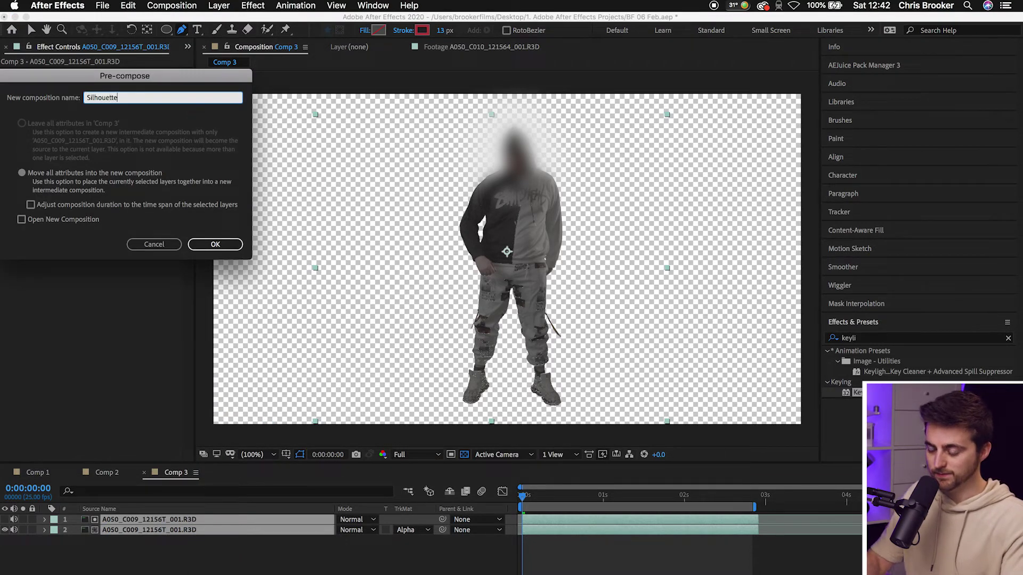
pyautogui.press('Return')
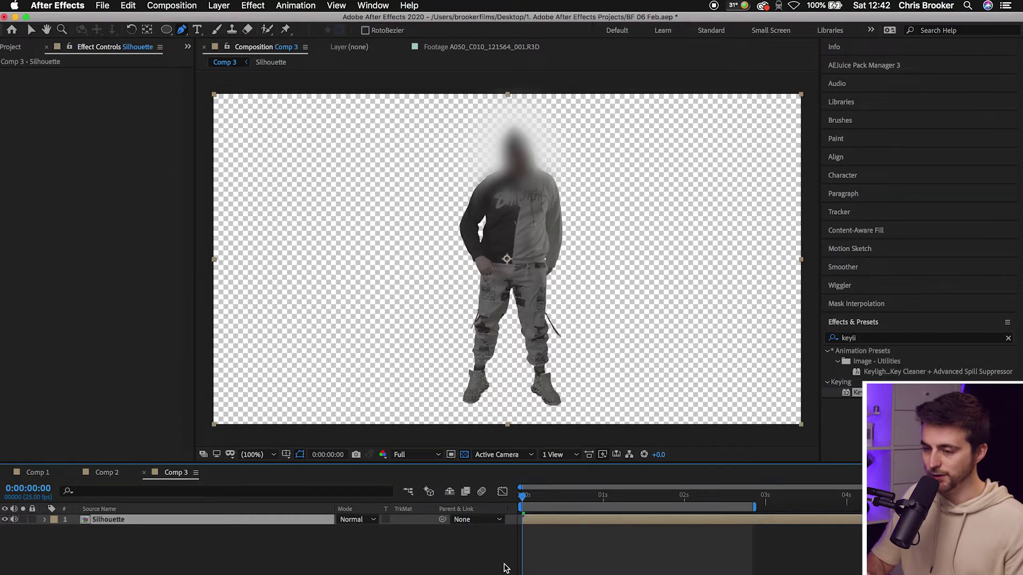
# Apply Levels to Silhouette with Input Black 229.5, Gamma 0.02 and Output Black -262.6.
pyautogui.doubleClick(866, 339)
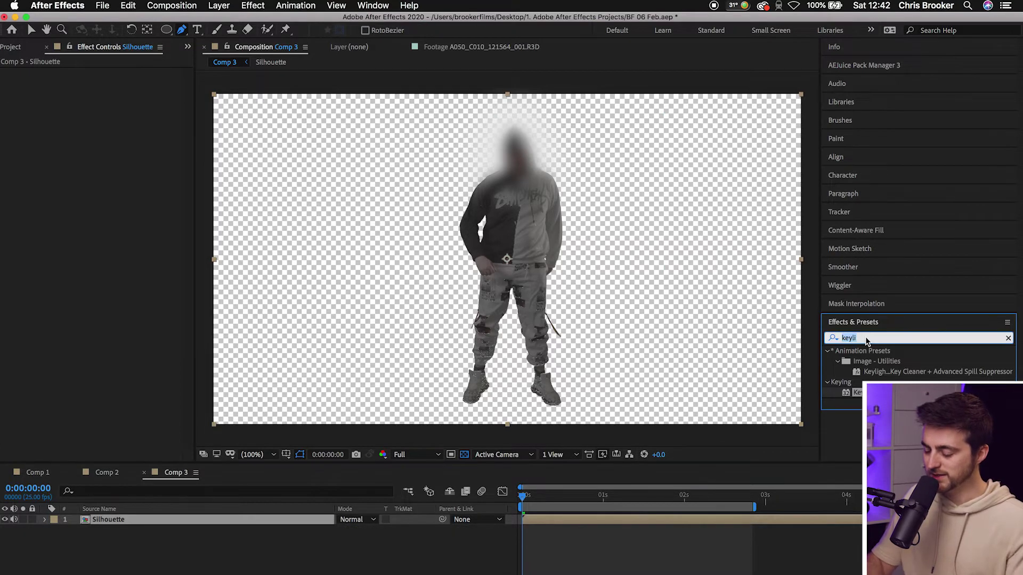
pyautogui.write('leve')
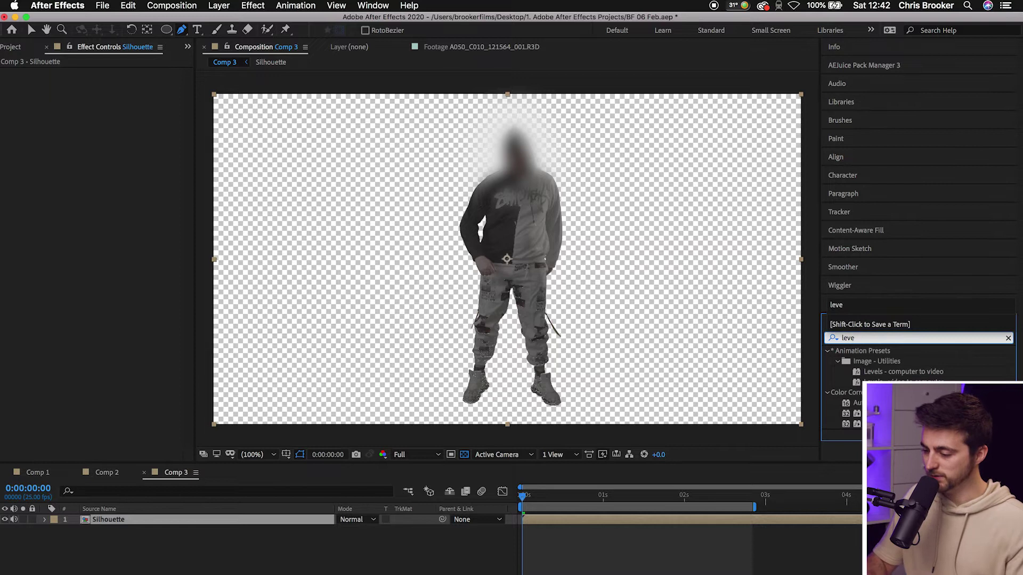
pyautogui.click(184, 535)
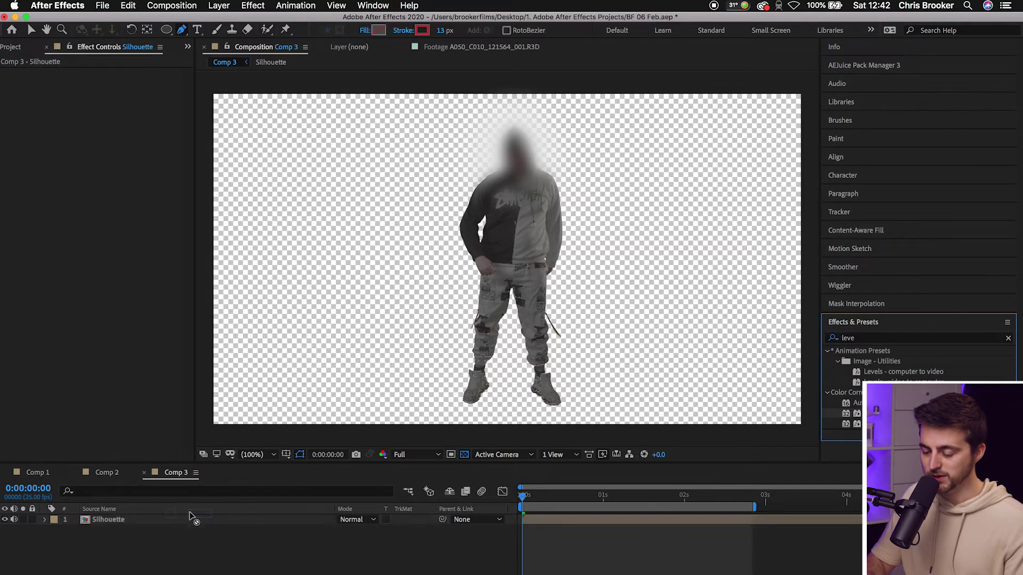
pyautogui.click(180, 521)
pyautogui.moveTo(180, 522); pyautogui.dragTo(181, 521)
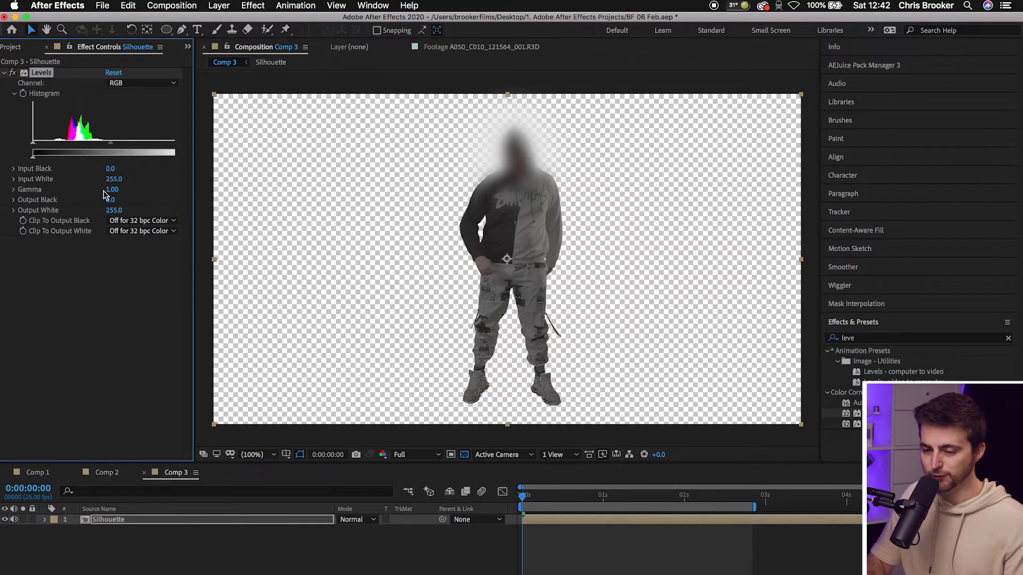
pyautogui.moveTo(111, 170); pyautogui.dragTo(143, 183)
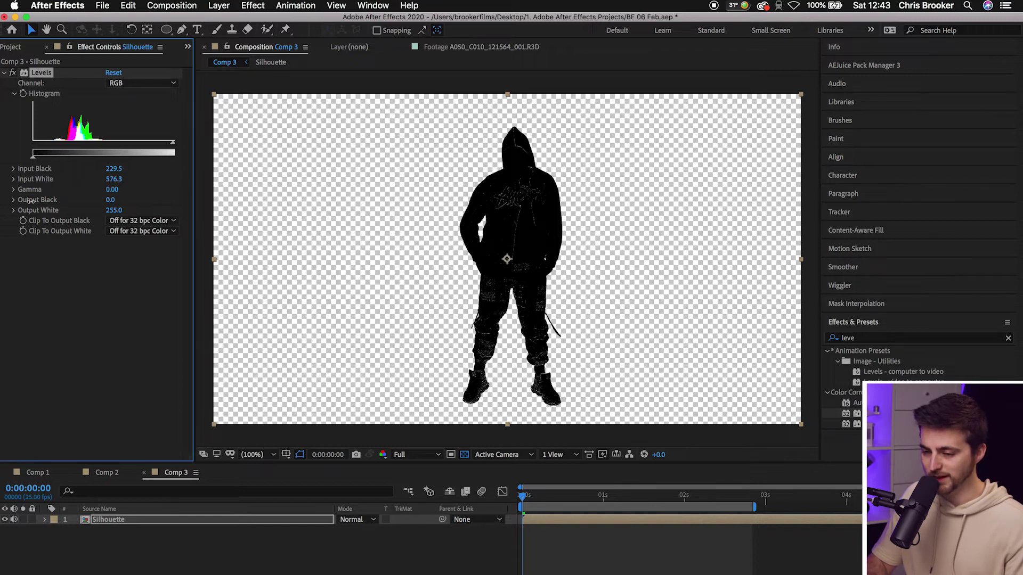
pyautogui.moveTo(121, 202); pyautogui.dragTo(88, 210)
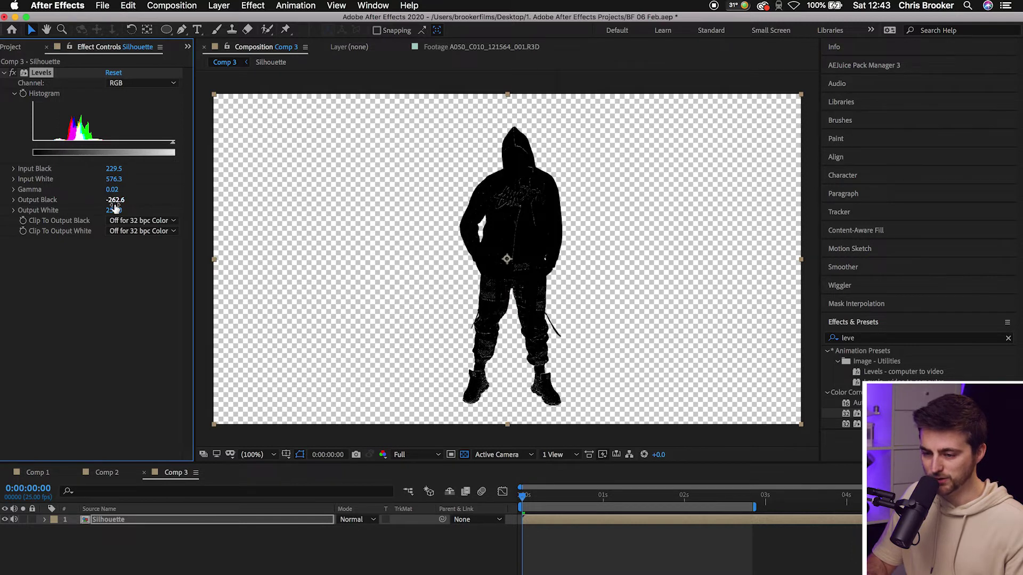
pyautogui.moveTo(141, 214); pyautogui.dragTo(135, 219)
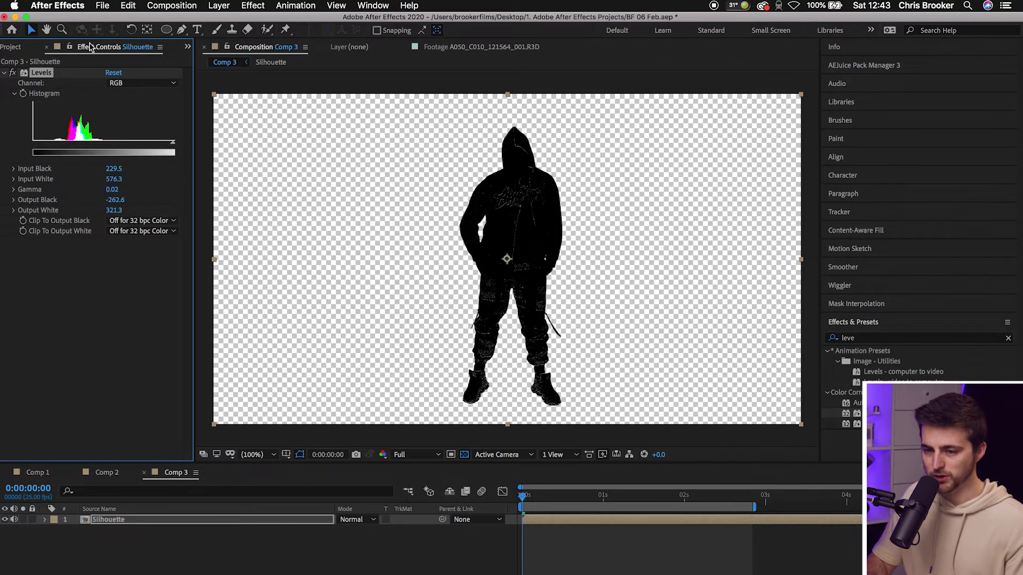
pyautogui.click(135, 560)
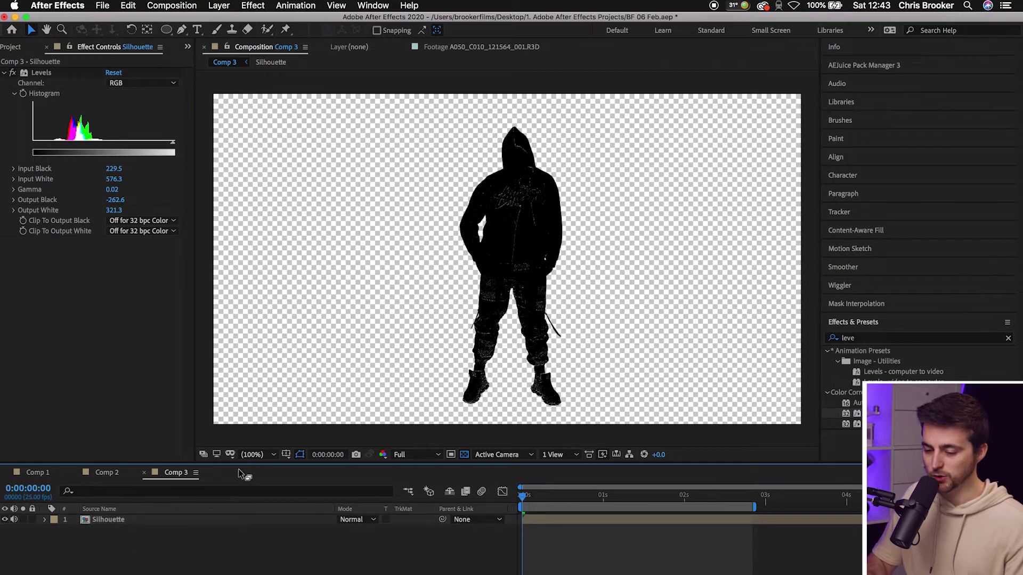
# Create a 1920×1080 near-white solid layer, Pale Red Solid 1.
pyautogui.moveTo(234, 450); pyautogui.dragTo(234, 416)
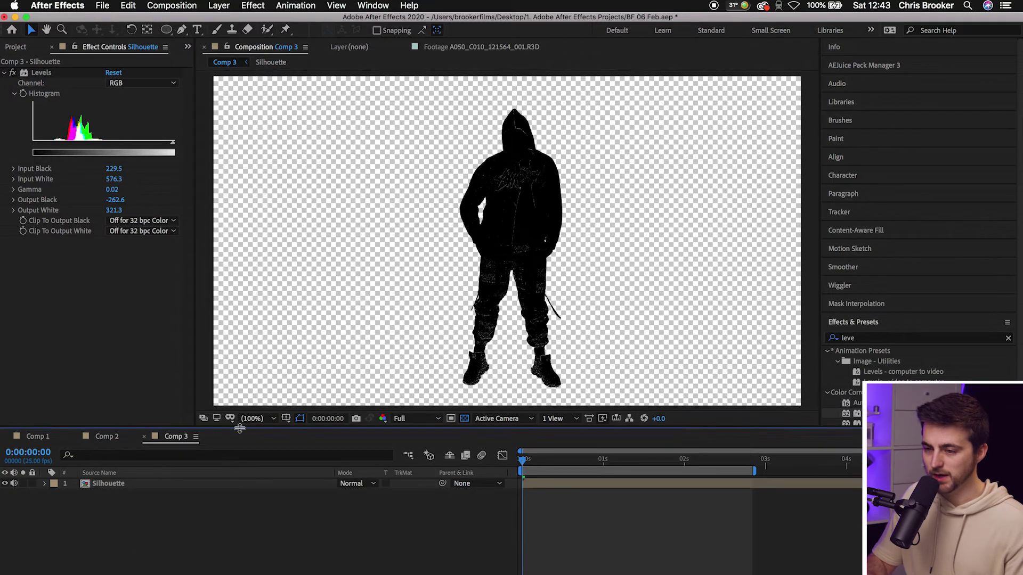
pyautogui.click(219, 5)
pyautogui.moveTo(237, 21)
pyautogui.click(368, 35)
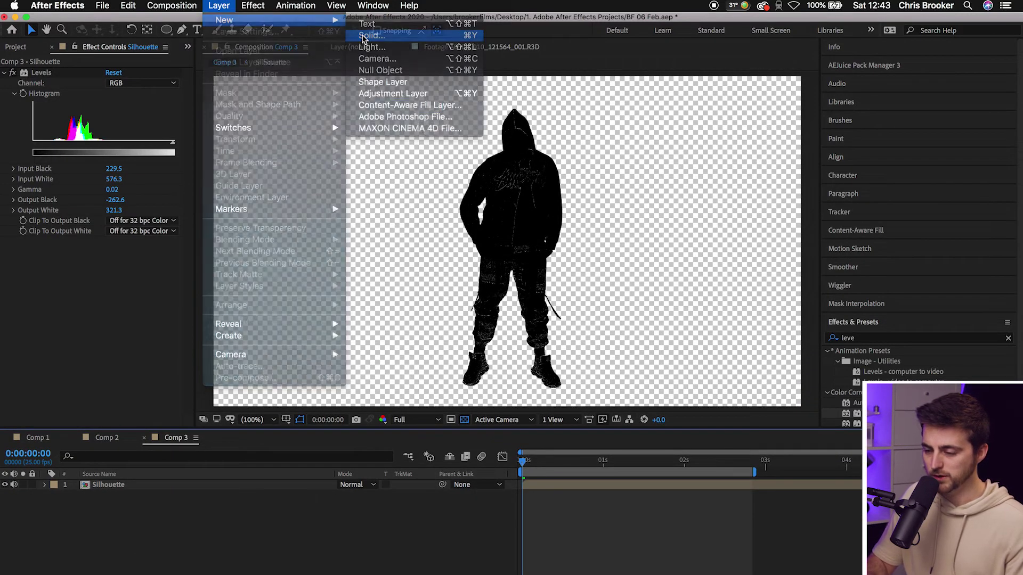
pyautogui.click(350, 290)
pyautogui.moveTo(422, 200); pyautogui.dragTo(404, 136)
pyautogui.click(670, 123)
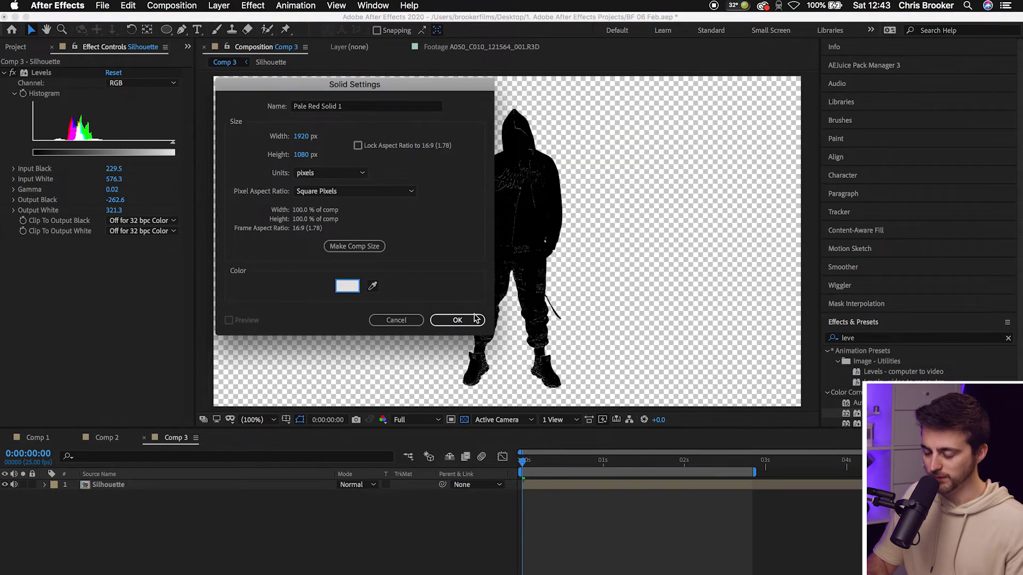
pyautogui.click(457, 320)
# Move the solid beneath the Silhouette layer and play a preview.
pyautogui.press('super+bracketleft')
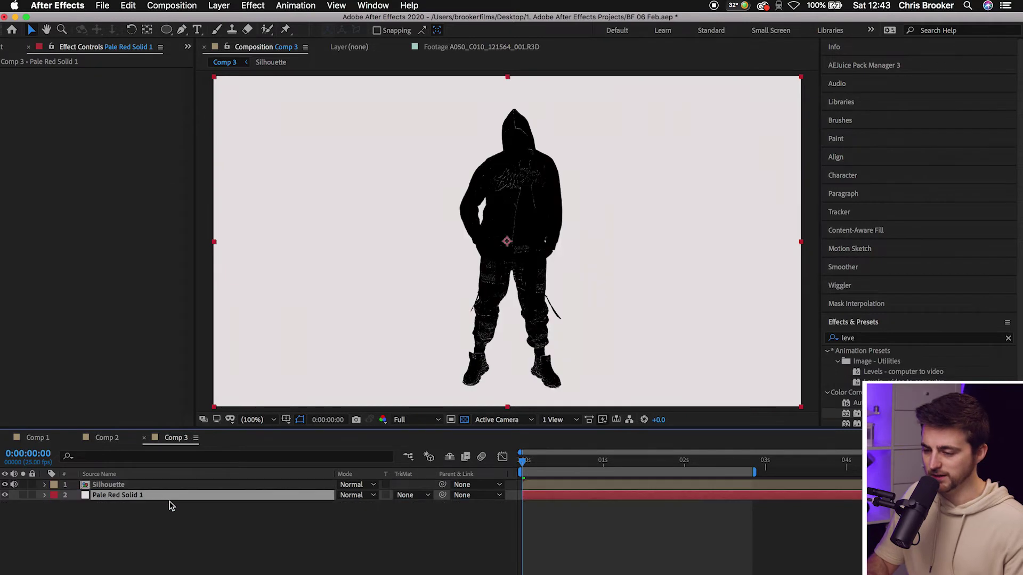
pyautogui.click(240, 542)
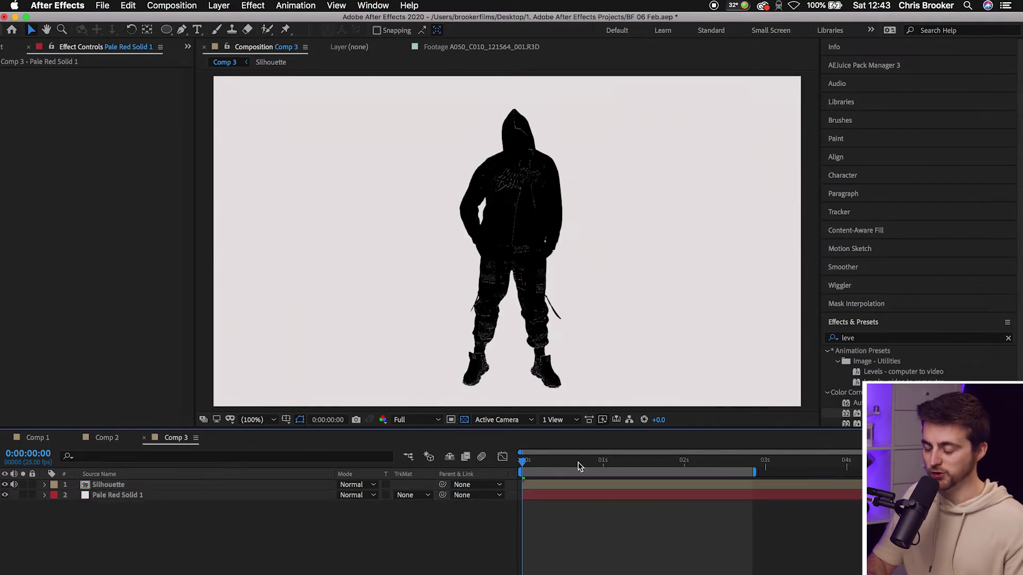
pyautogui.press('space')
pyautogui.press('space')
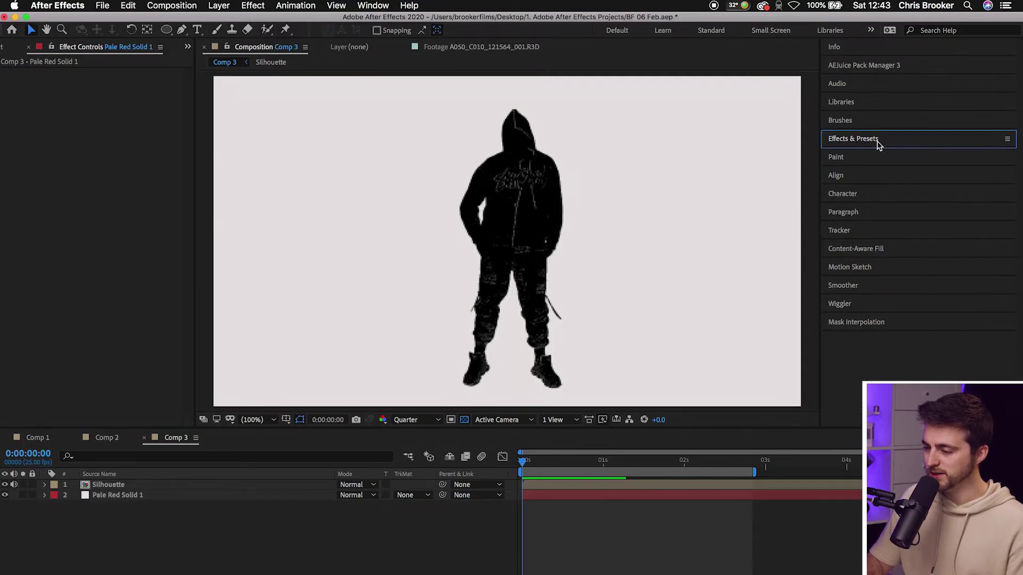
# Apply Tint to Silhouette with Map Black To set to deep blue 002381.
pyautogui.click(865, 156)
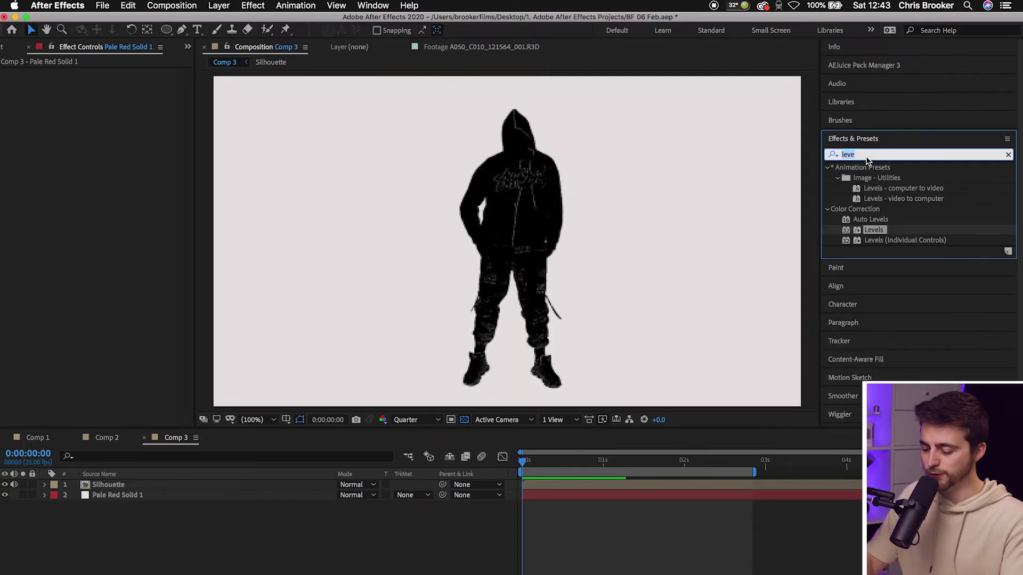
pyautogui.write('tint')
pyautogui.moveTo(872, 208); pyautogui.dragTo(213, 485)
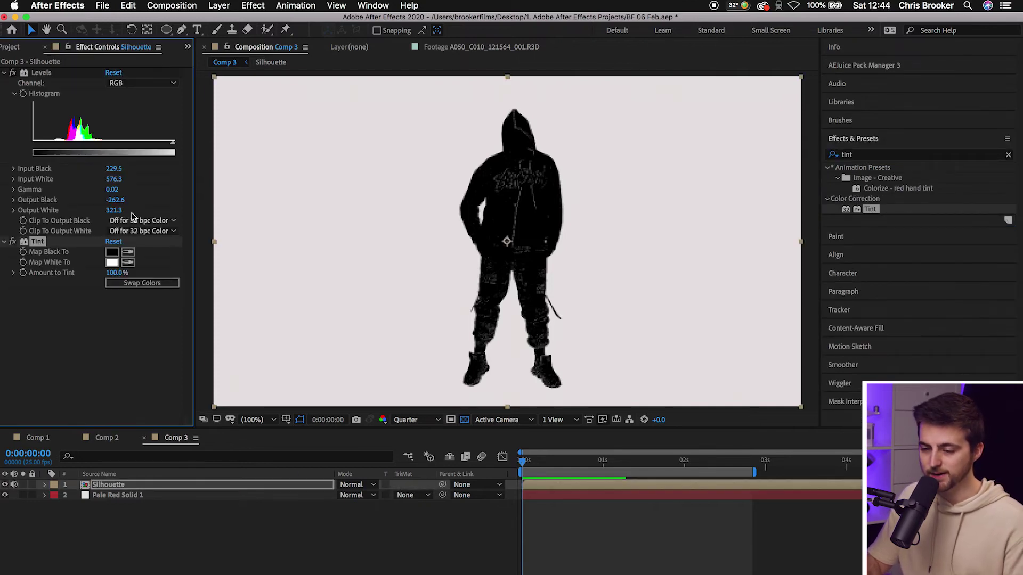
pyautogui.click(112, 253)
pyautogui.moveTo(502, 104); pyautogui.dragTo(811, 52)
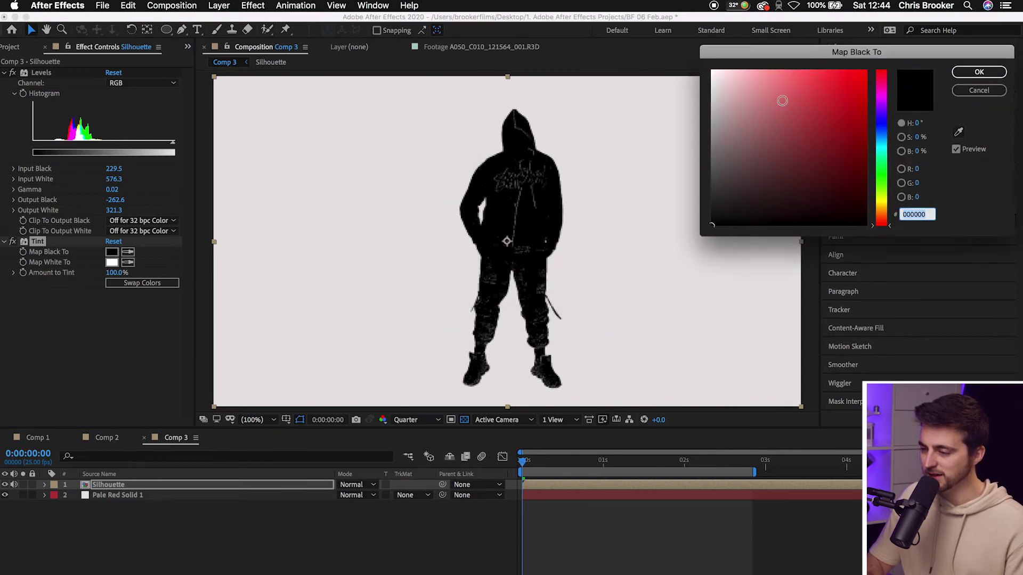
pyautogui.click(863, 75)
pyautogui.click(860, 163)
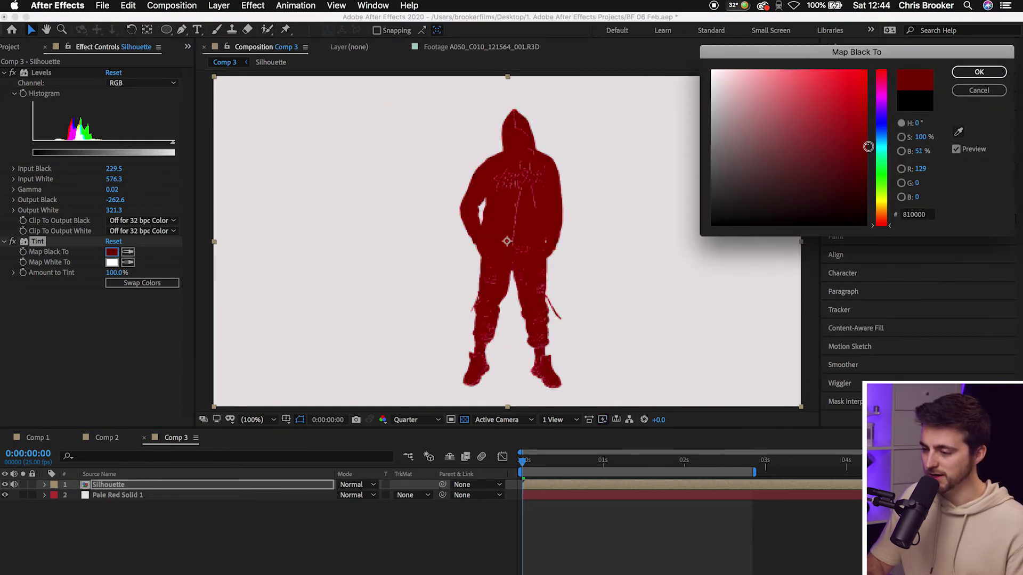
pyautogui.moveTo(880, 125); pyautogui.dragTo(881, 125)
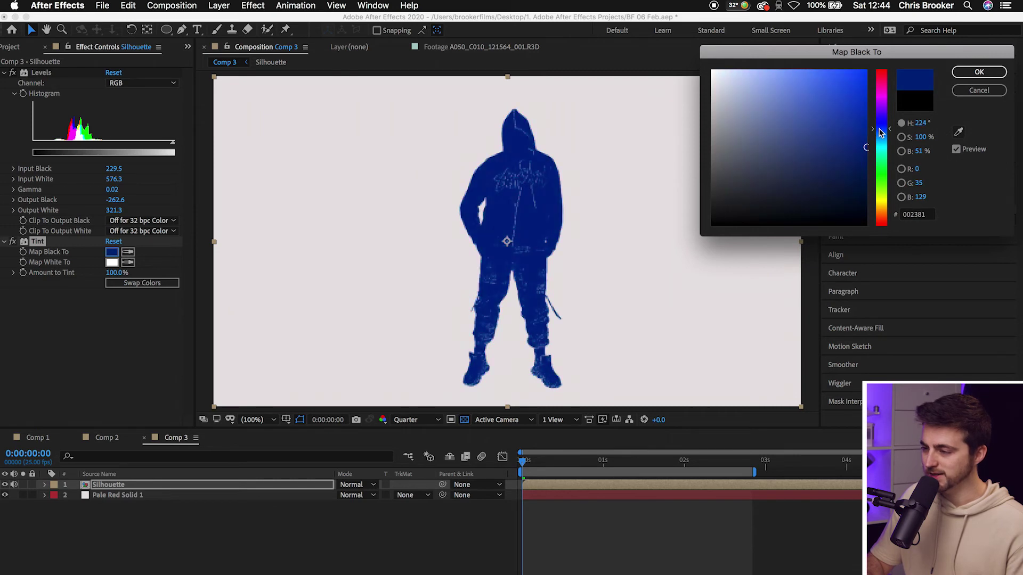
pyautogui.click(979, 72)
pyautogui.click(344, 531)
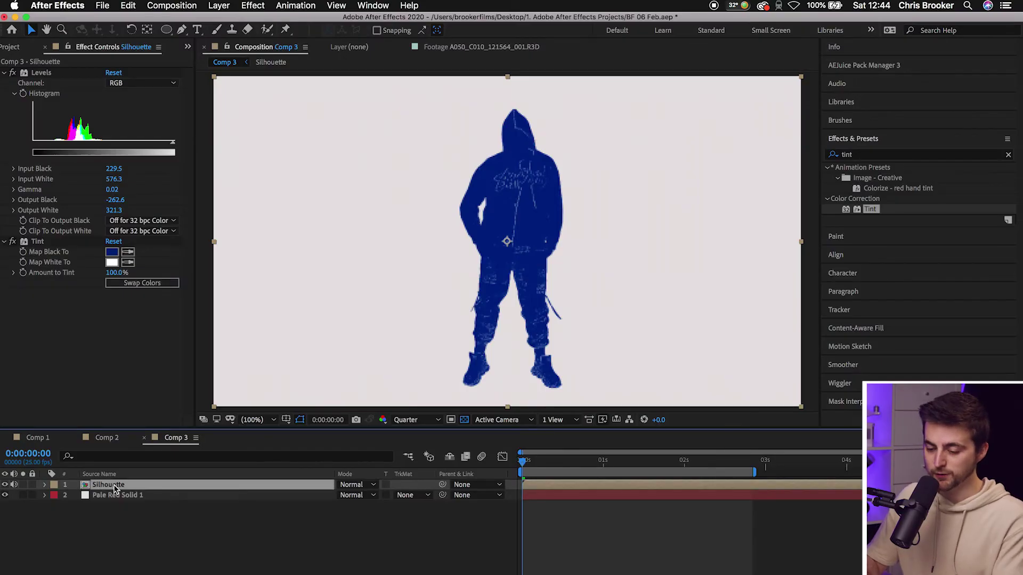
# Duplicate Silhouette twice and move the copies to the left and right of the original.
pyautogui.press('super+d')
pyautogui.press('super+d')
pyautogui.moveTo(536, 237); pyautogui.dragTo(351, 217)
pyautogui.moveTo(521, 199)
pyautogui.mouseDown()
pyautogui.moveTo(673, 194)
pyautogui.moveTo(509, 201)
pyautogui.mouseUp()
pyautogui.click(124, 499)
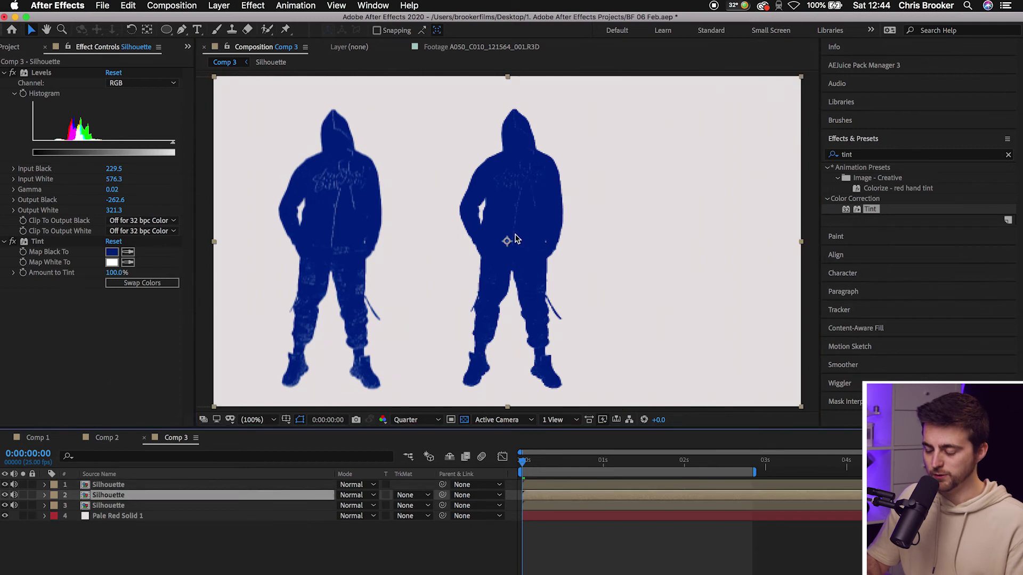
pyautogui.moveTo(511, 235); pyautogui.dragTo(686, 238)
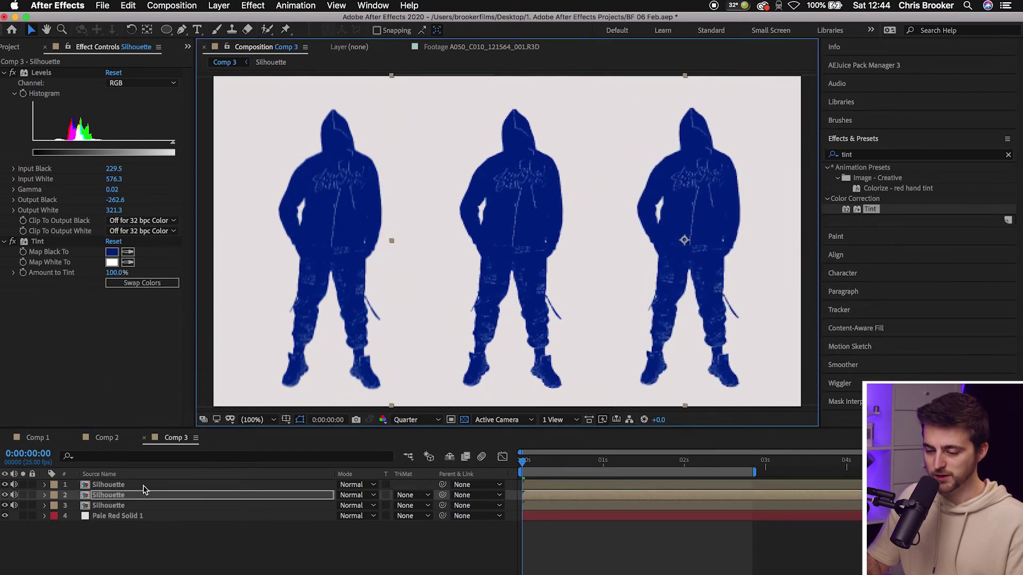
# Tint the right copy red and the left copy yellow-green 9FA136.
pyautogui.click(112, 252)
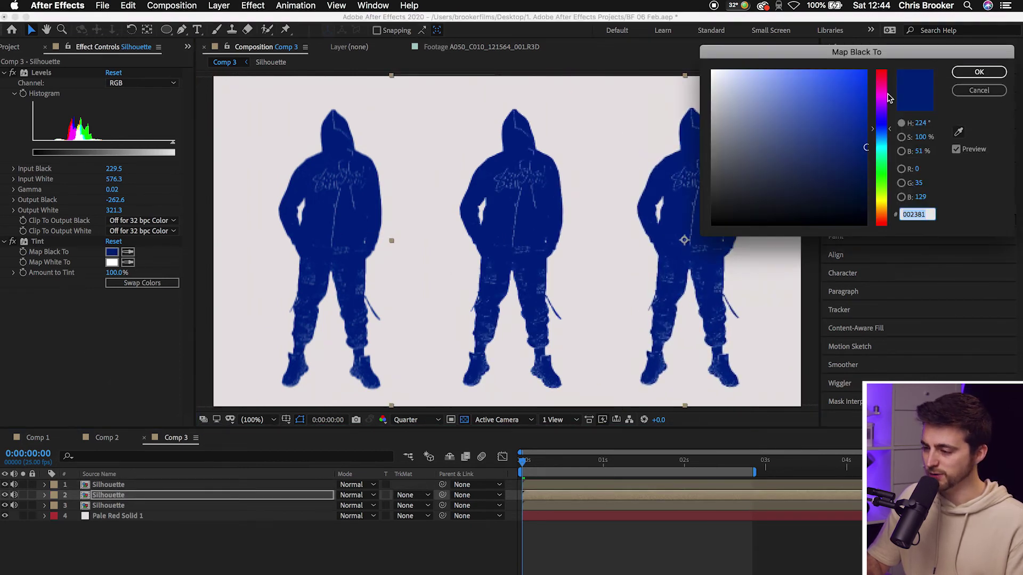
pyautogui.click(882, 84)
pyautogui.press('Return')
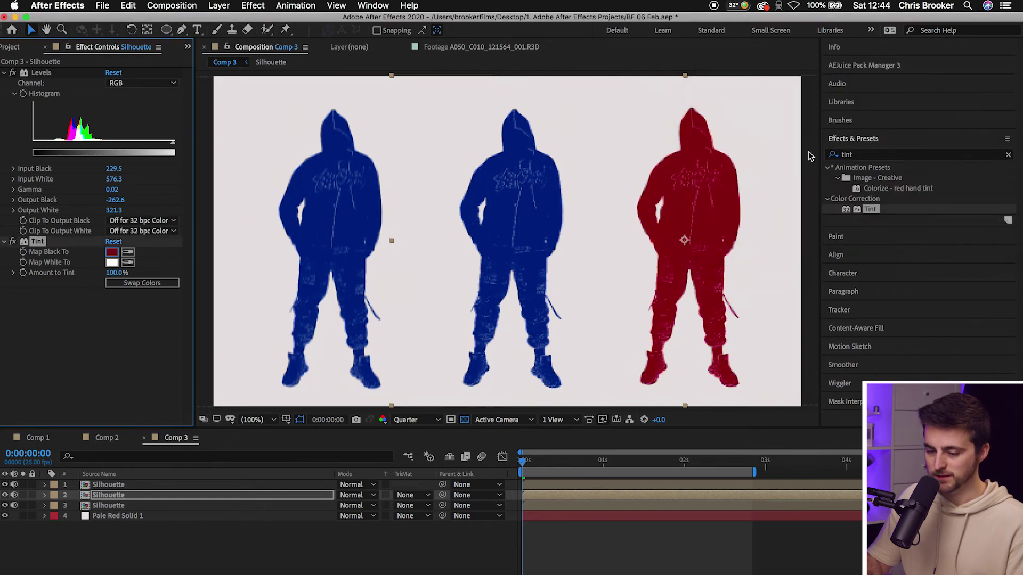
pyautogui.click(118, 485)
pyautogui.click(112, 254)
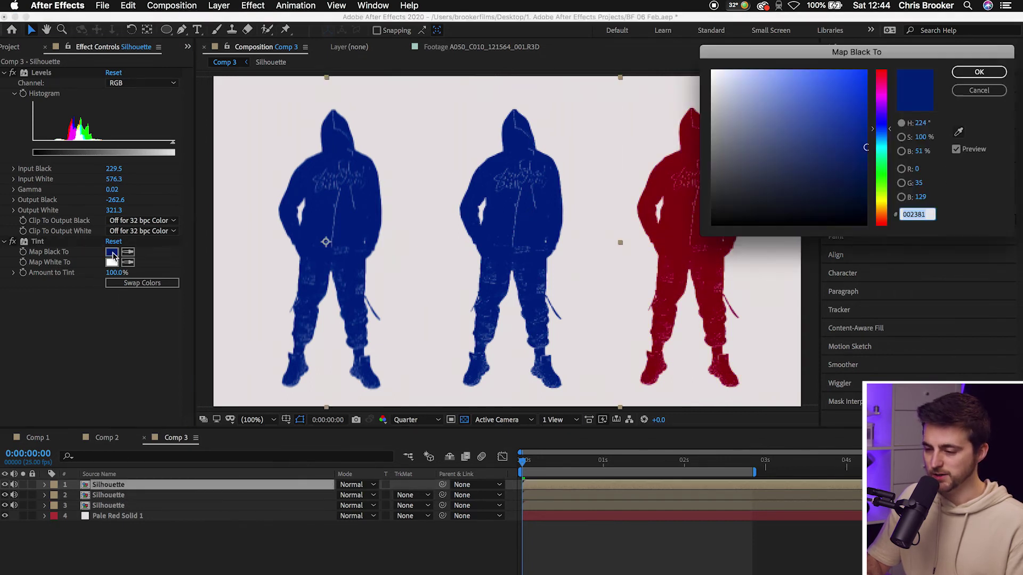
pyautogui.moveTo(889, 185)
pyautogui.mouseDown()
pyautogui.moveTo(888, 212)
pyautogui.moveTo(888, 203)
pyautogui.mouseUp()
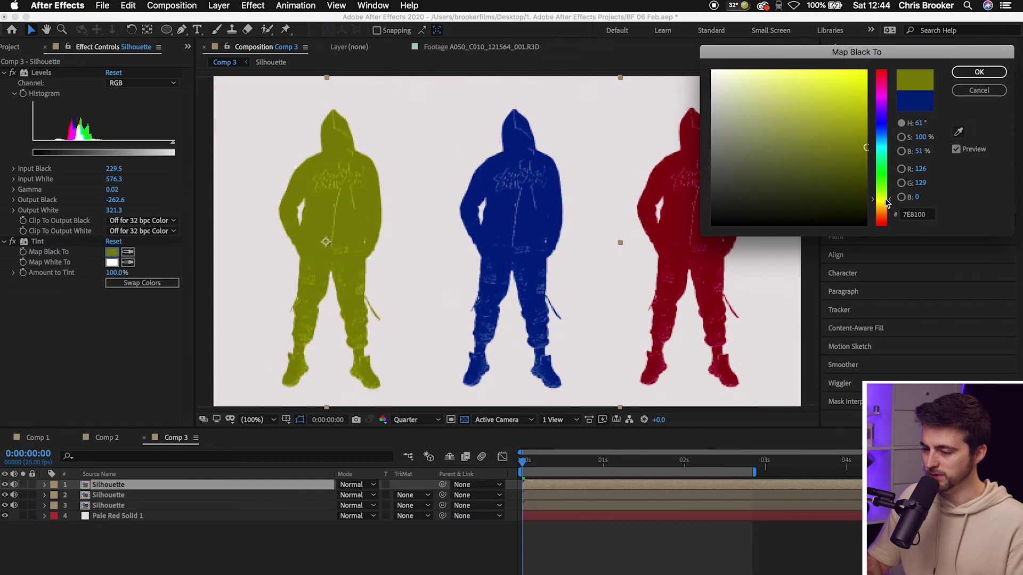
pyautogui.moveTo(859, 126); pyautogui.dragTo(814, 127)
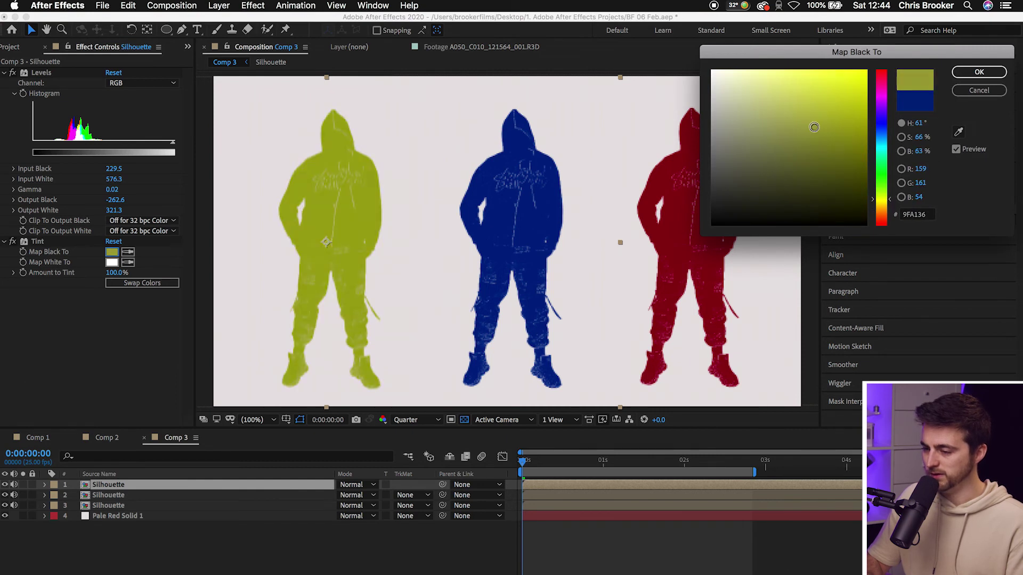
pyautogui.click(979, 73)
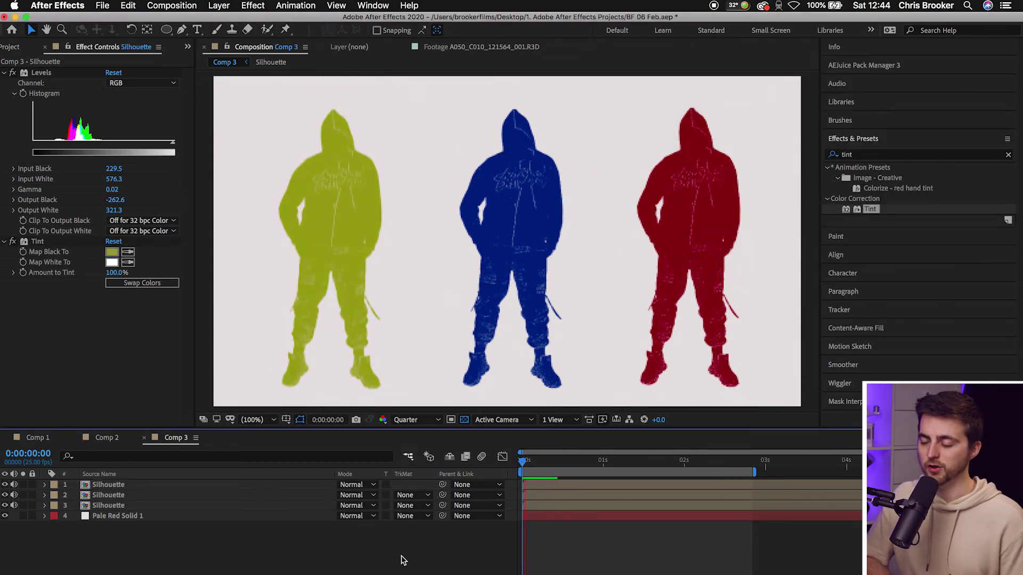
# Preview Comp 3 to watch the yellow-green, blue and red silhouettes move against the pale background.
pyautogui.press('space')
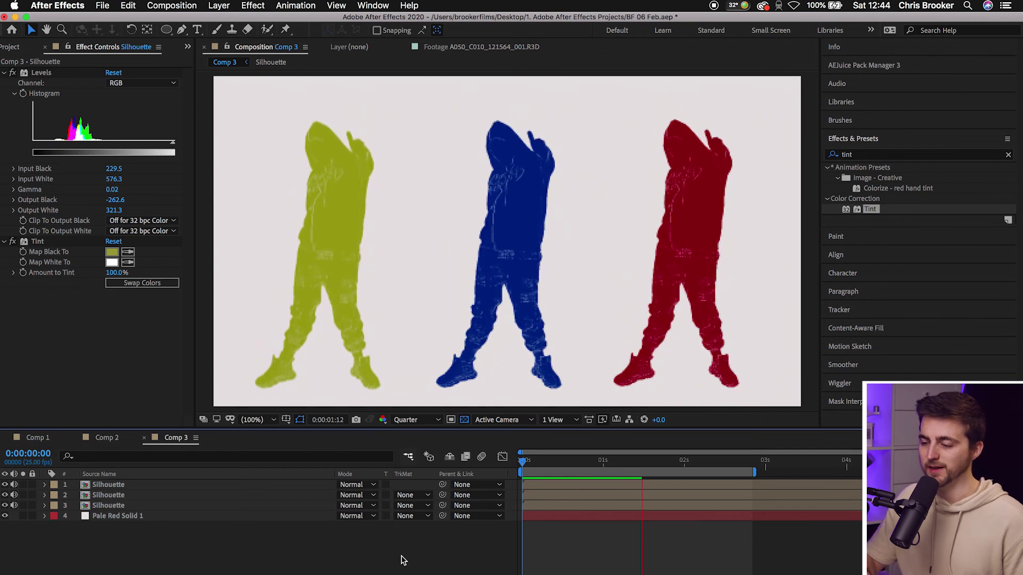